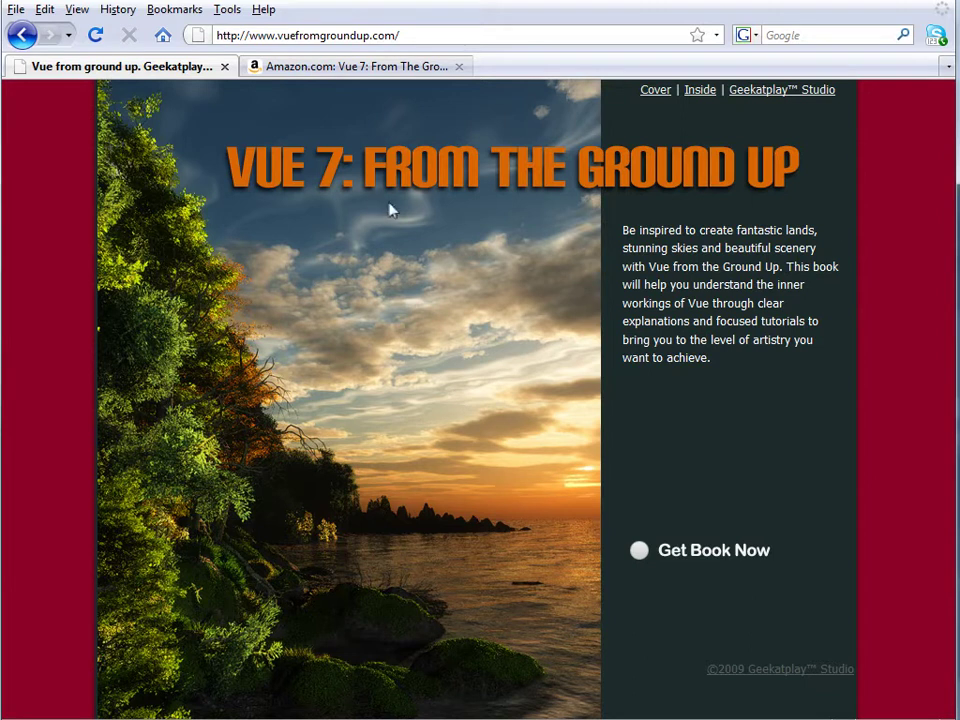
Open the Vue 7: From The Ground Up site's Inside page, examine its authors and artists sections, and switch to the Amazon listing.
left_click(701, 90)
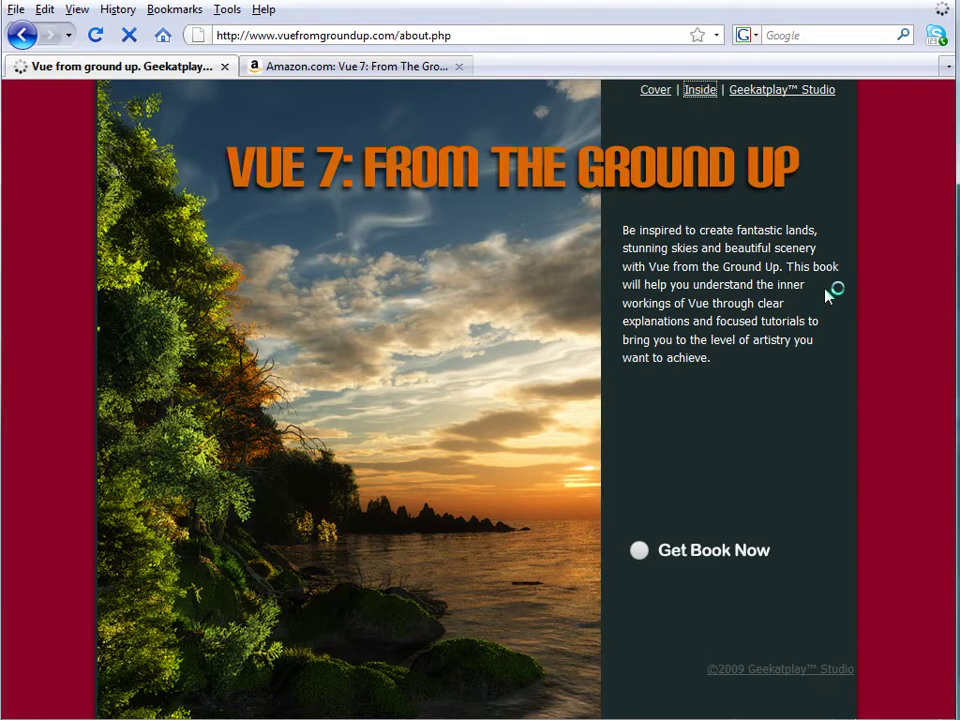
scroll(318, 288, "down", 15)
scroll(318, 291, "up", 1)
scroll(318, 291, "down", 5)
scroll(392, 369, "up", 10)
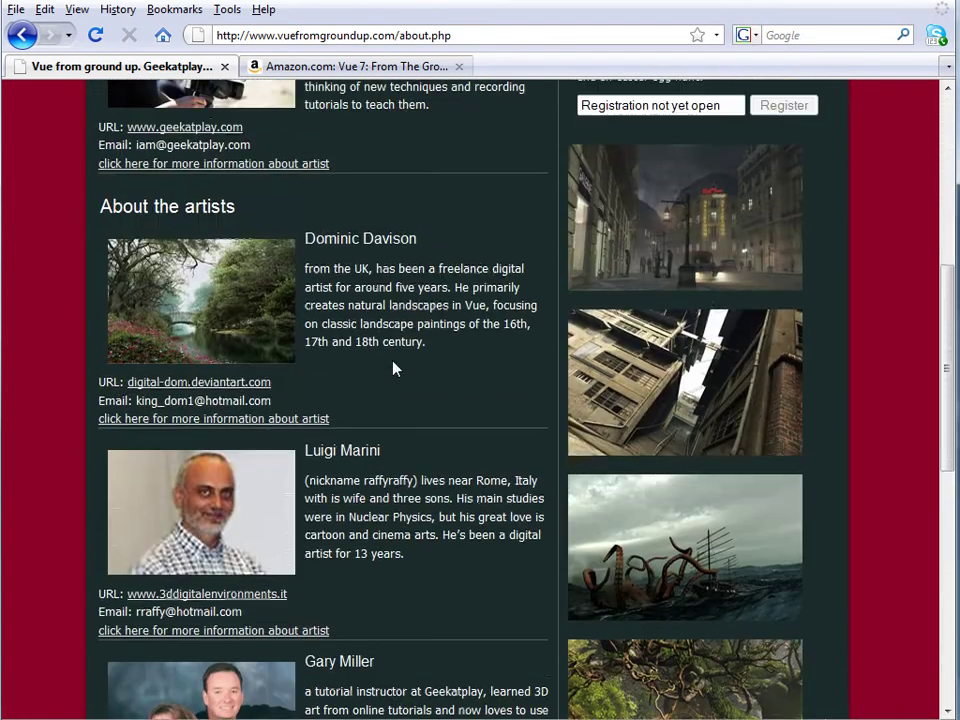
scroll(392, 369, "up", 8)
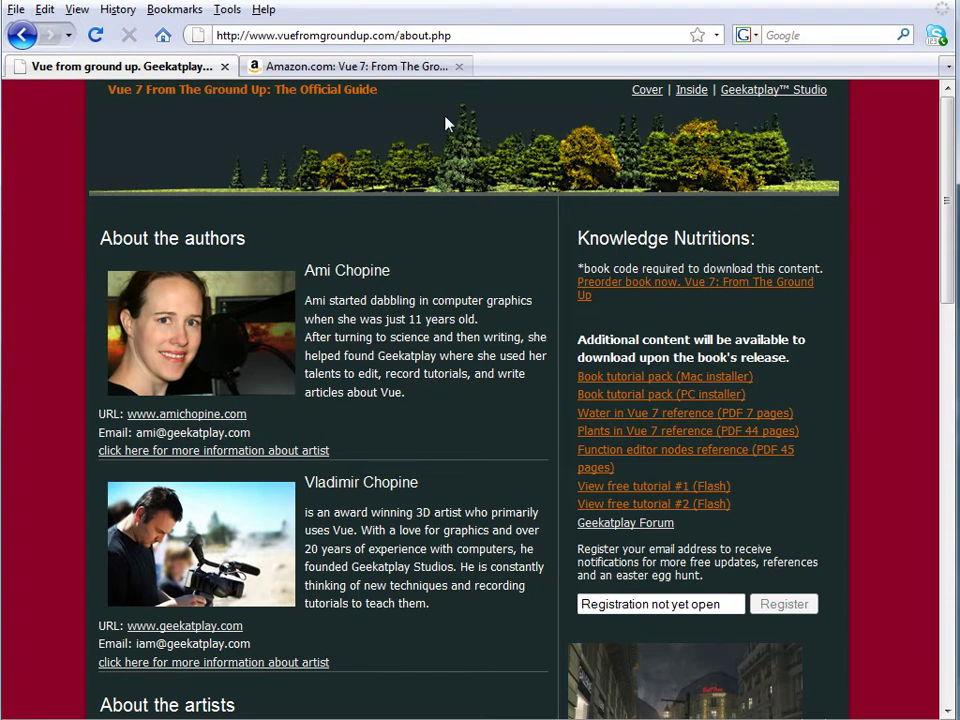
left_click(330, 66)
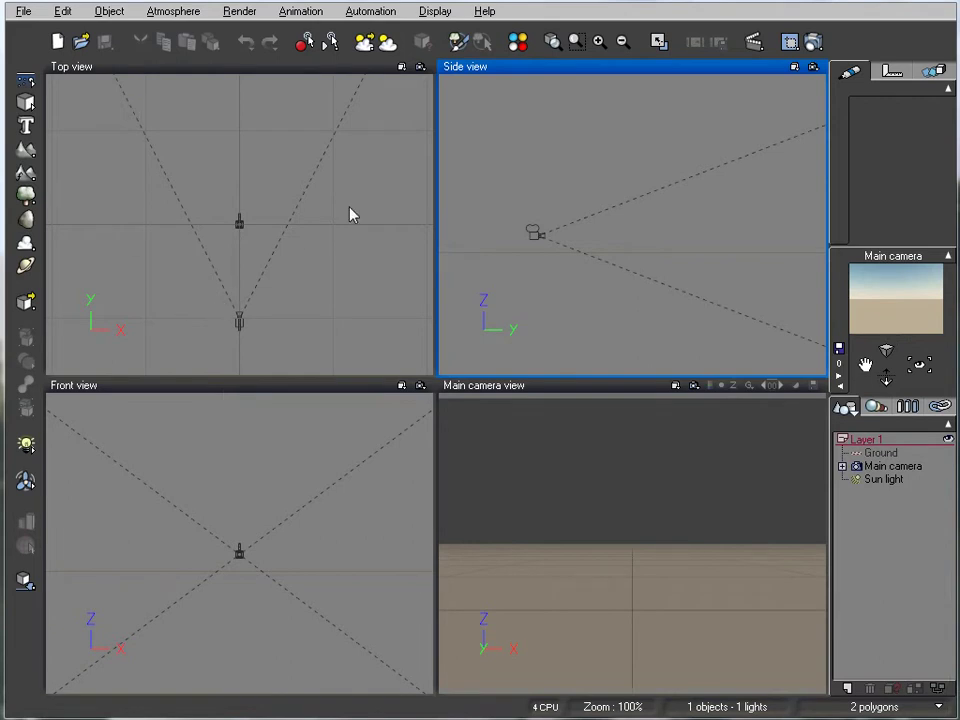
In Vue, raise the main camera to about 9.22 m above the ground in the side view.
right_click_drag(391, 181, 381, 225)
scroll(371, 229, "down", 5)
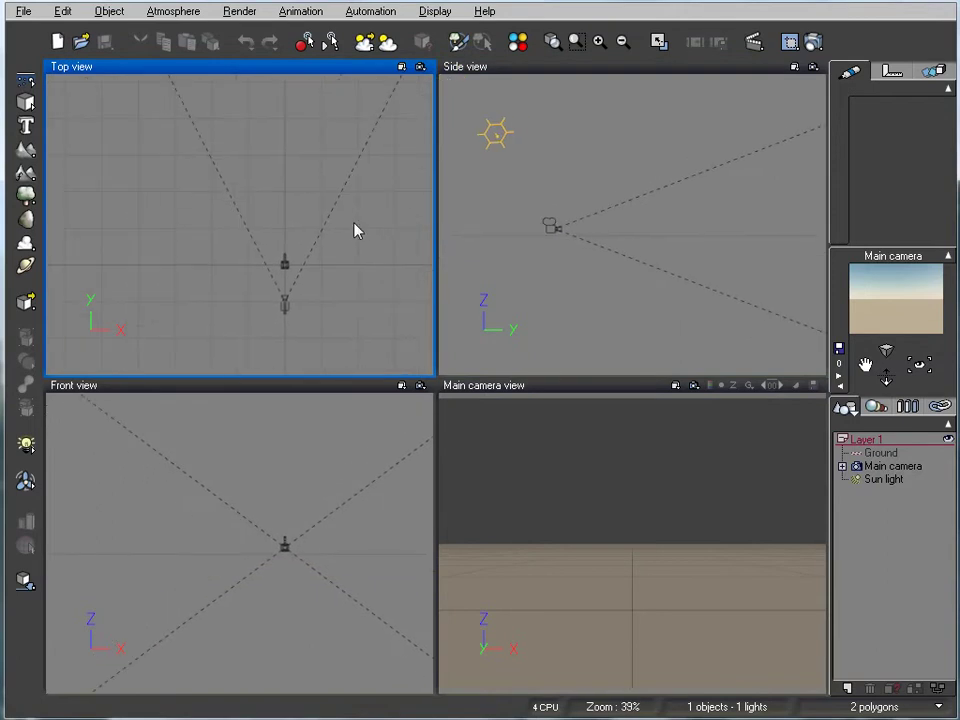
left_click_drag(257, 291, 338, 330)
left_click(570, 240)
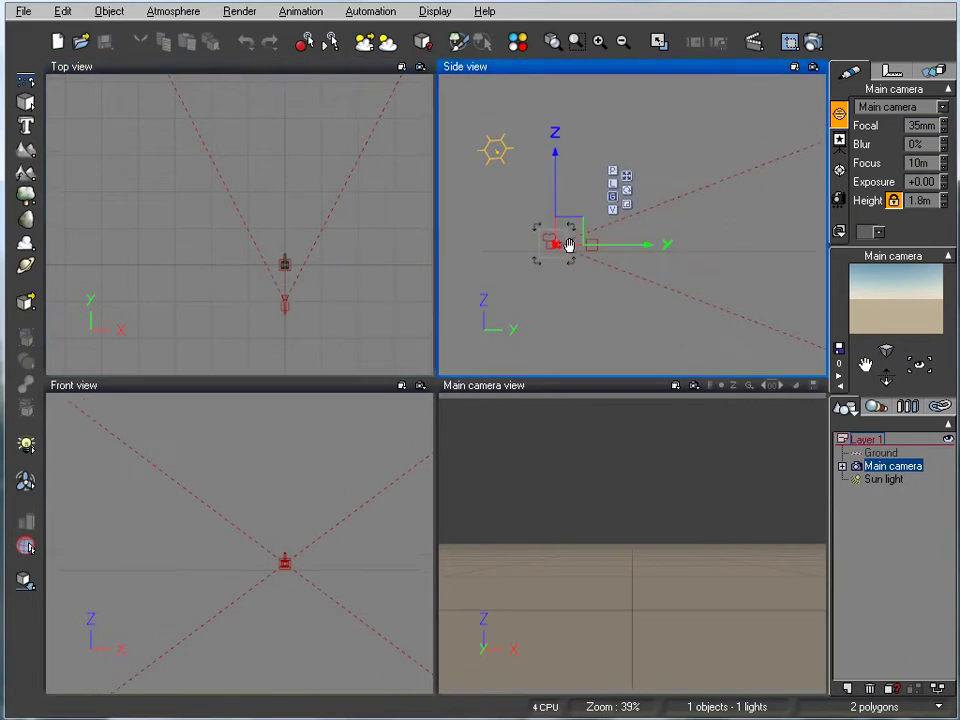
right_click_drag(570, 240, 606, 234)
left_click_drag(606, 234, 596, 191)
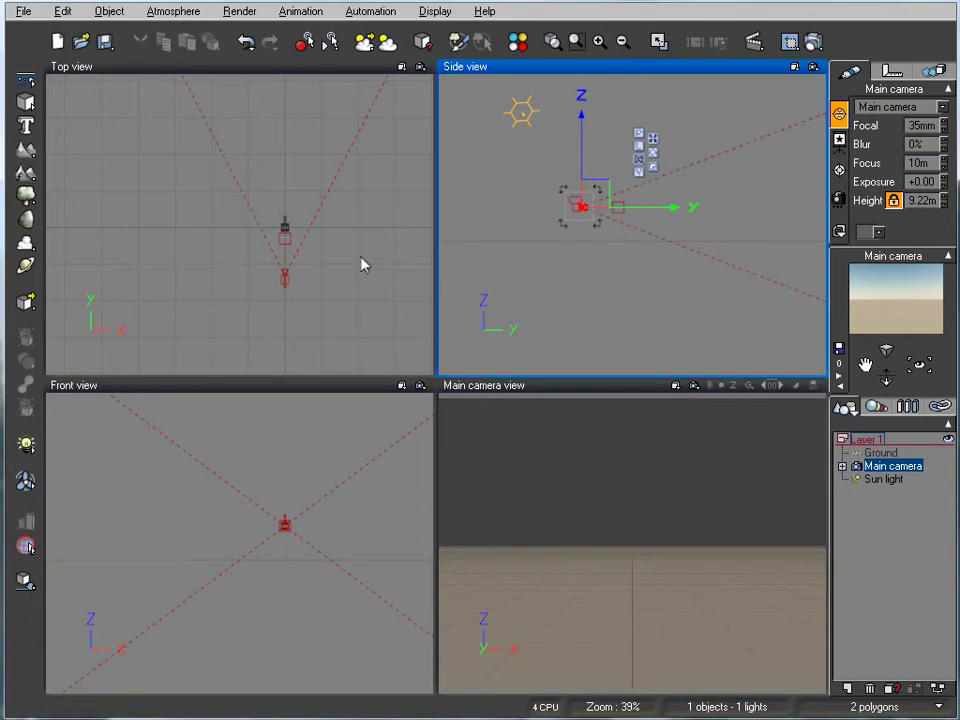
Add a terrain to the scene and shift it along the X axis to roughly centre it in front of the camera.
left_click(25, 148)
left_click(309, 197)
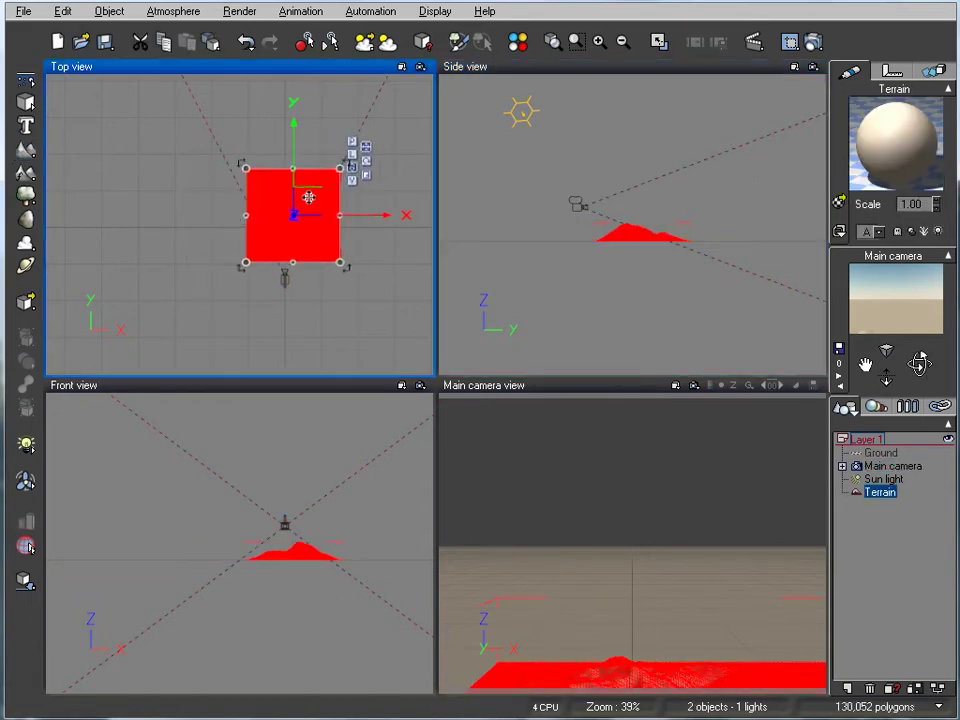
scroll(315, 220, "up", 4)
right_click_drag(310, 244, 152, 208)
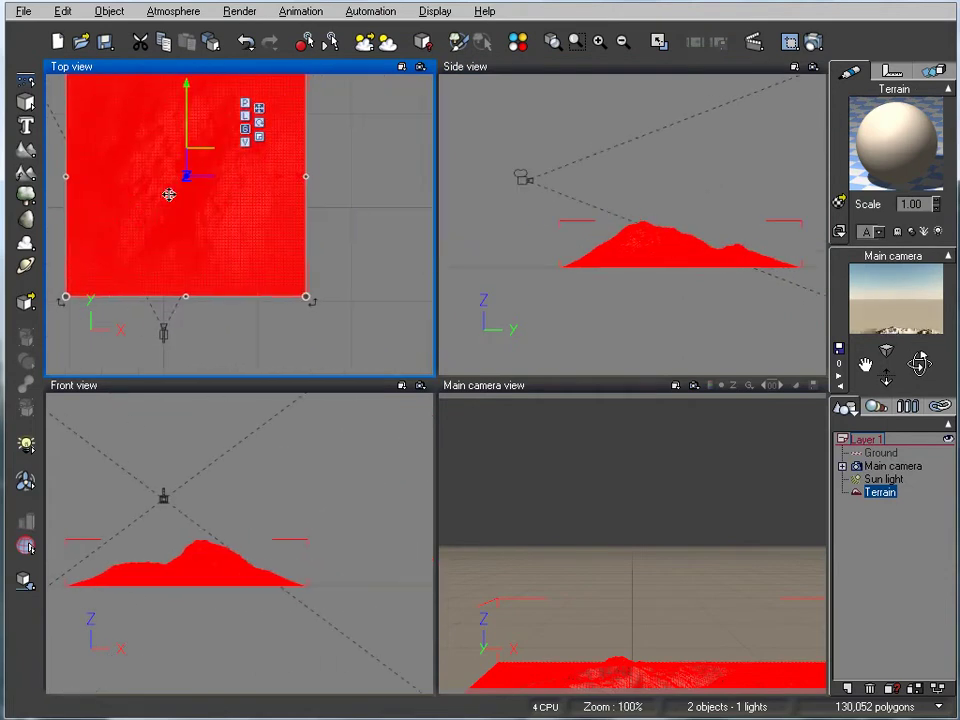
right_click_drag(264, 189, 322, 189)
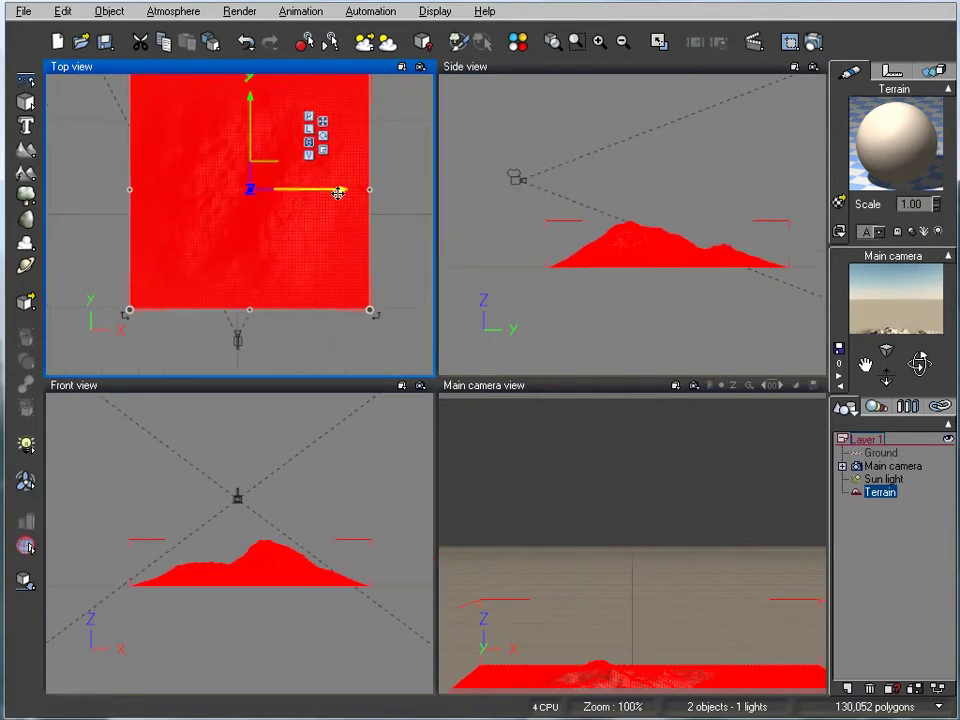
Reposition the main camera farther back and to one side of the terrain at about 7.62 m height, and aim it at the mountain.
right_click_drag(602, 289, 678, 285)
left_click(589, 175)
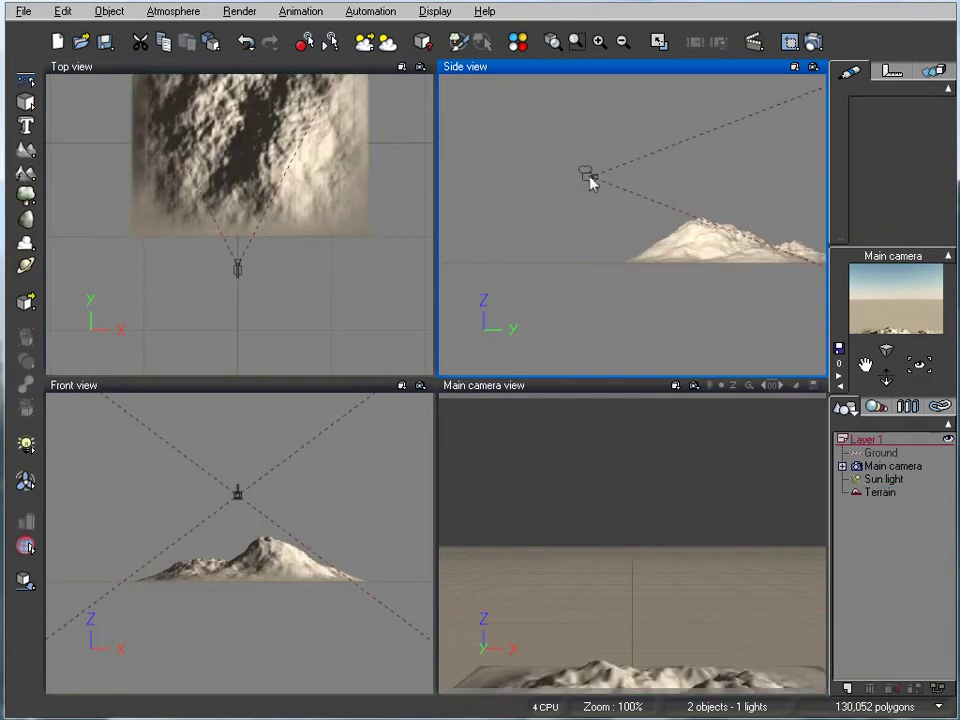
left_click_drag(591, 175, 458, 188)
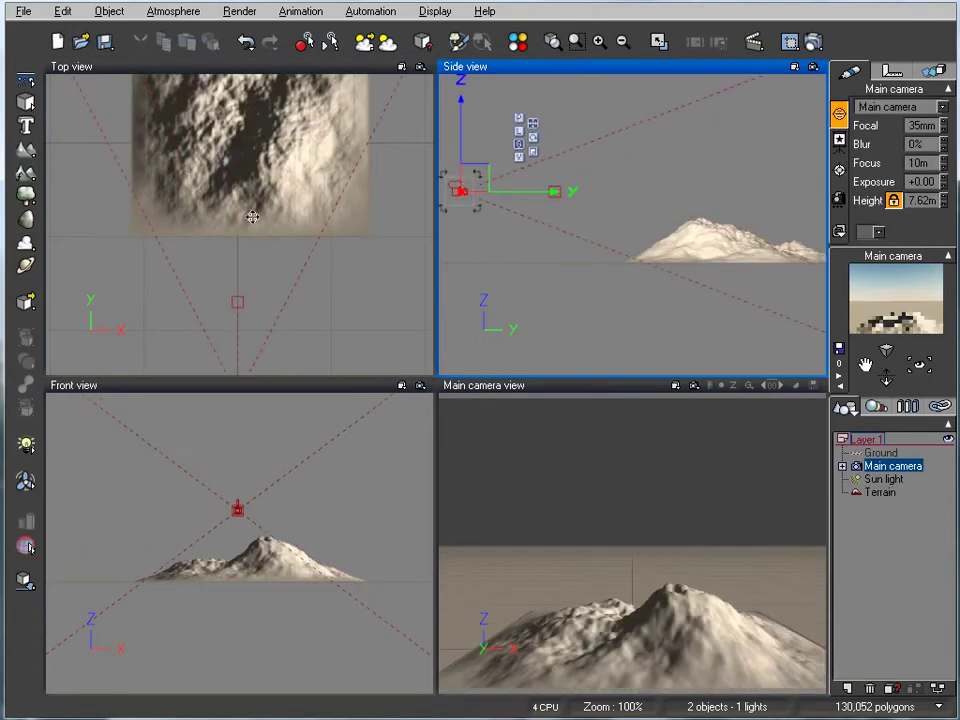
right_click_drag(257, 210, 292, 143)
left_click_drag(289, 298, 198, 297)
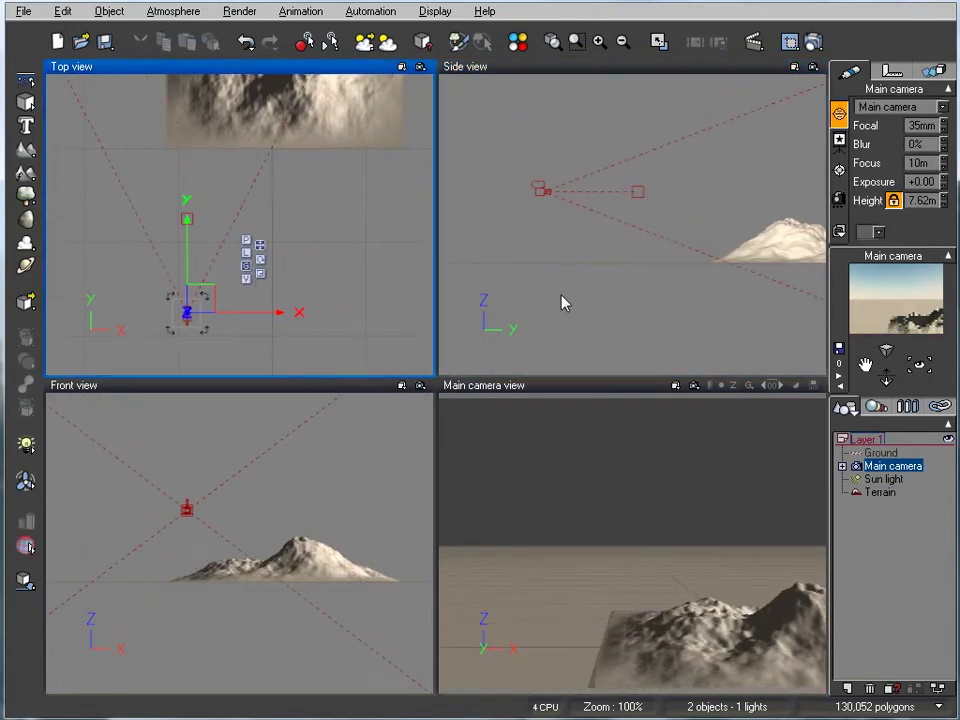
left_click_drag(919, 363, 919, 363)
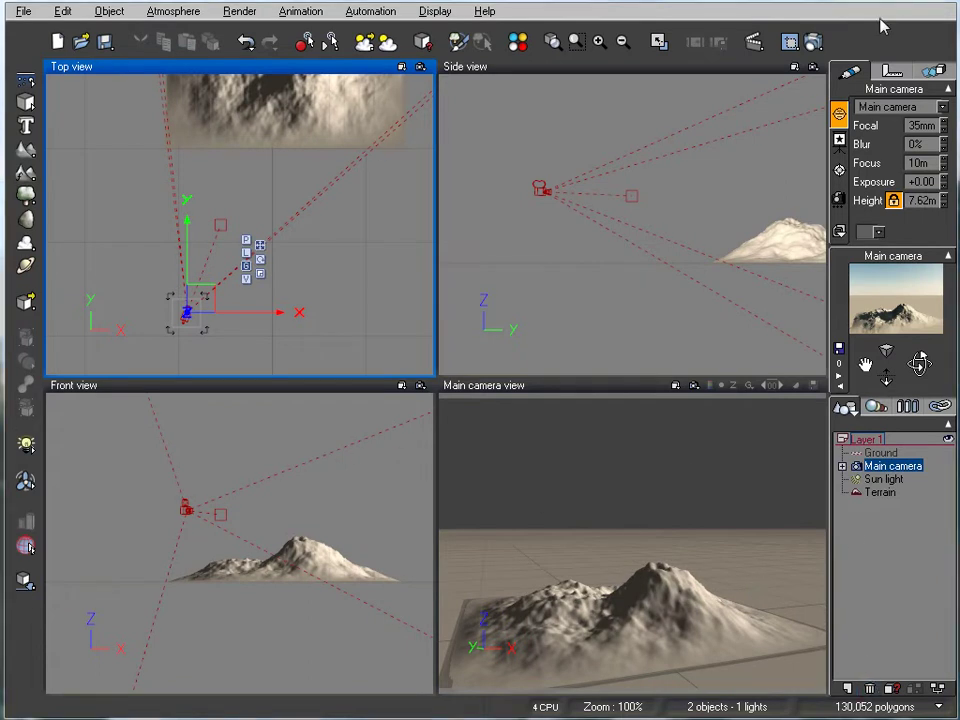
Configure rendering to screen with a free, user-defined aspect ratio and a picture size of 800 x 320 pixels.
left_click(815, 42)
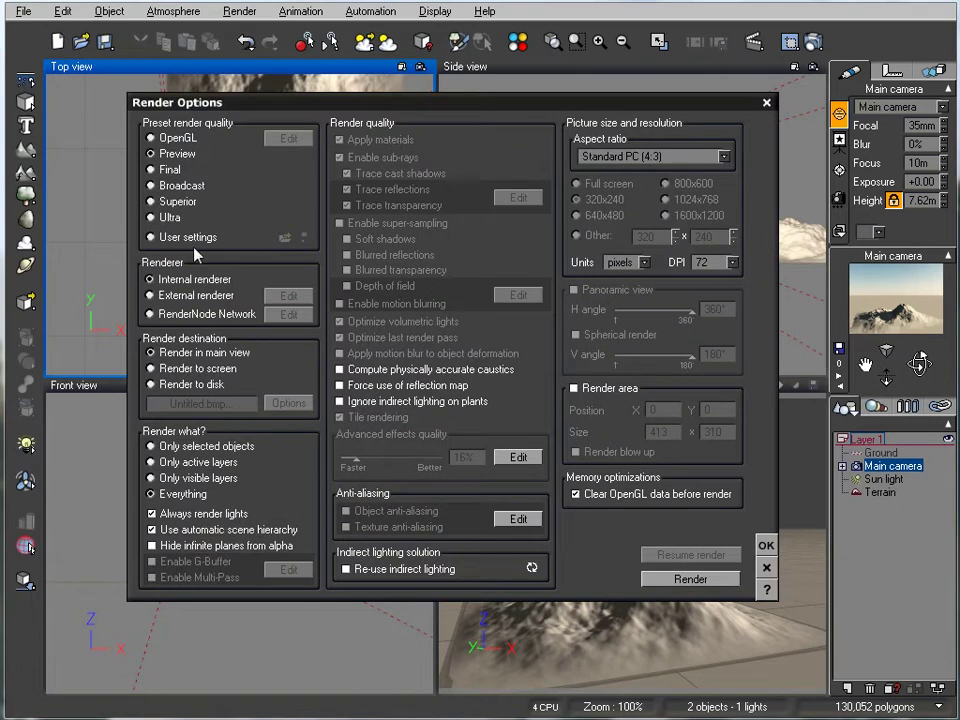
left_click(655, 157)
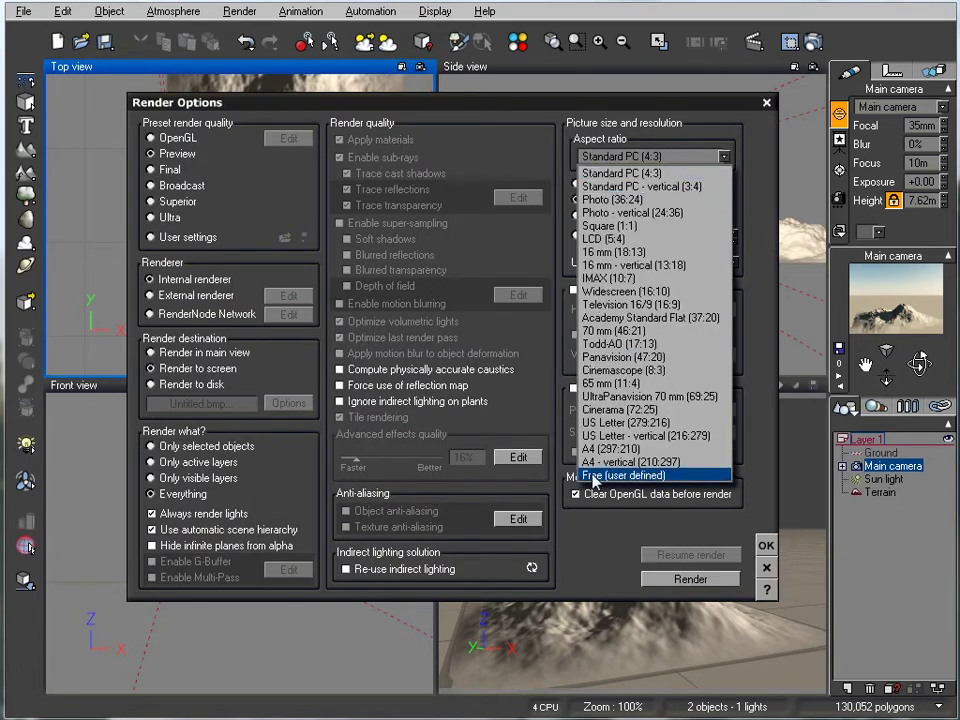
left_click(656, 477)
double_click(657, 237)
type("800")
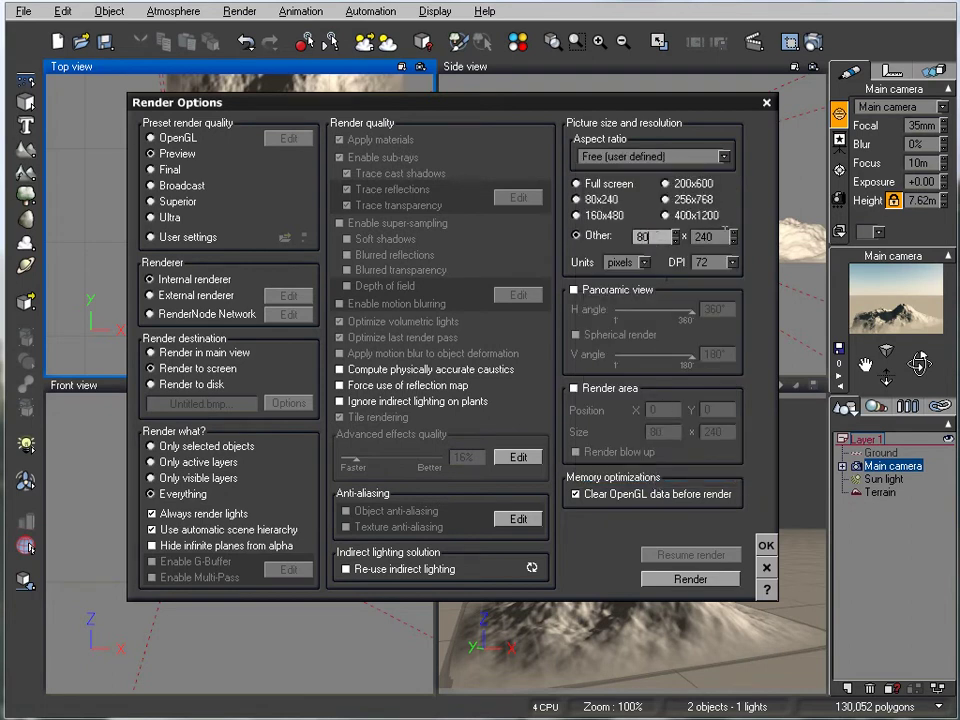
key("Tab")
type("320")
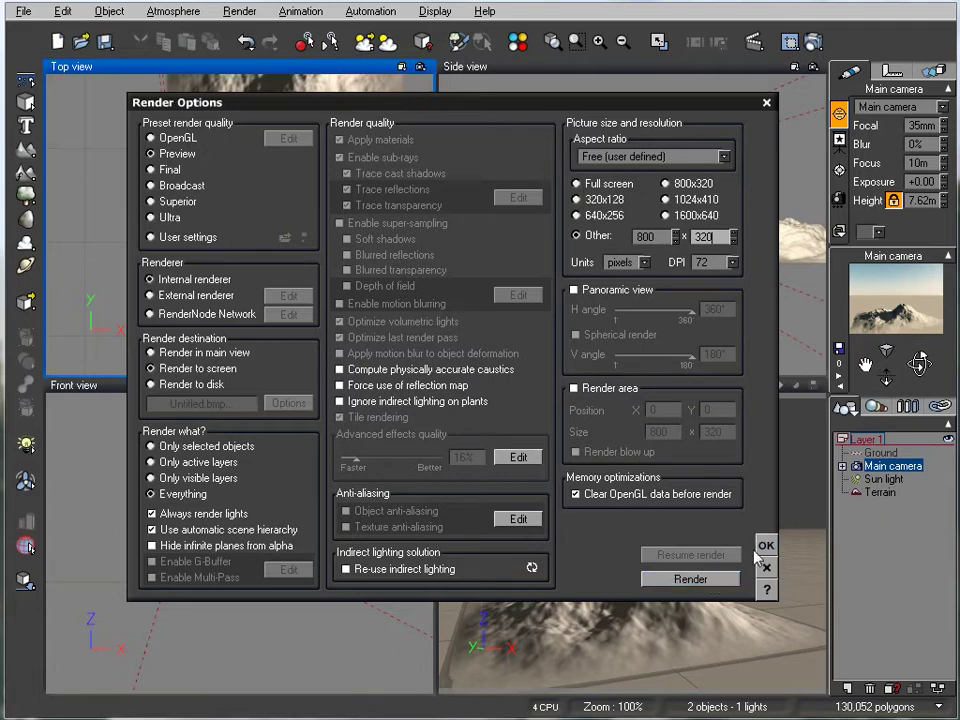
left_click(716, 579)
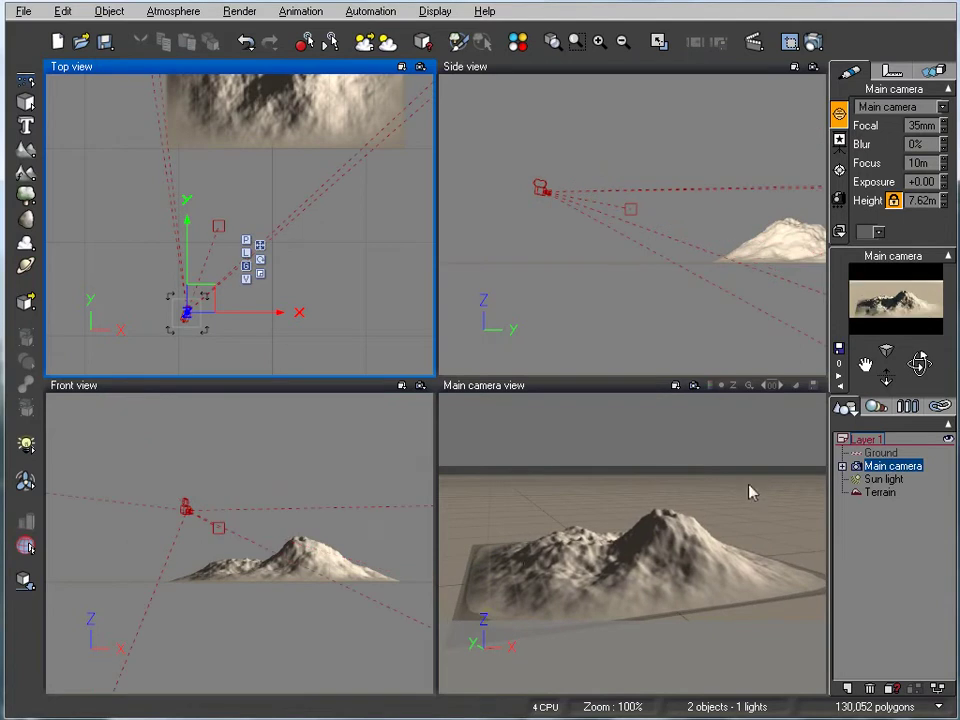
Change the picture height in the render options, keeping the user-defined width of 800 pixels.
left_click(812, 41)
left_click(718, 238)
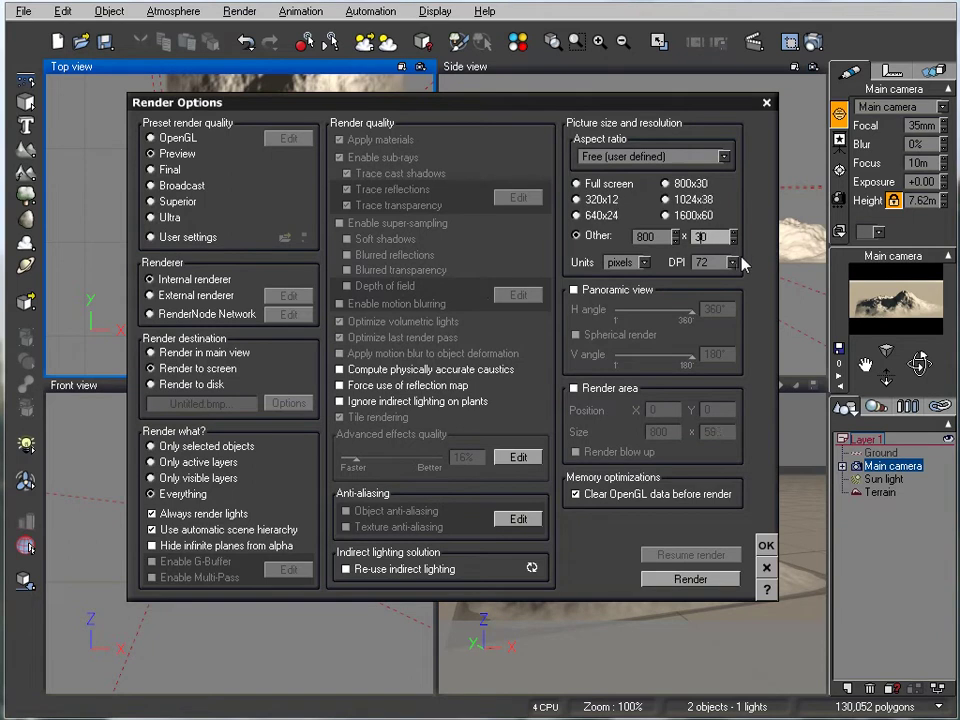
left_click(768, 546)
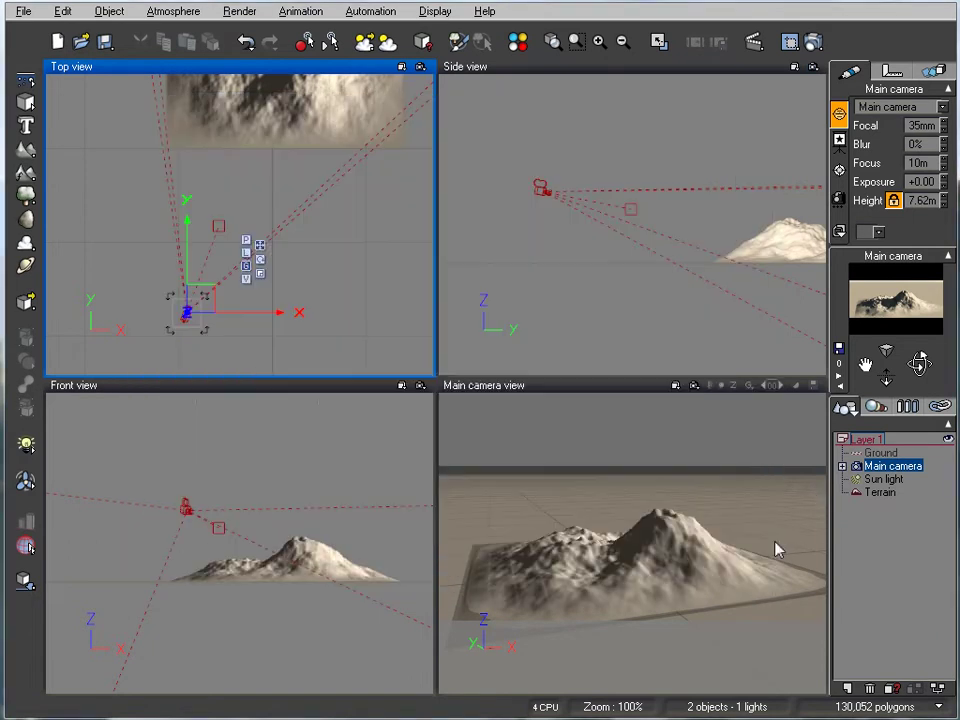
Raise the main camera to about 9.82 m and turn it so the mountain sits farther left in the camera view.
left_click(700, 559)
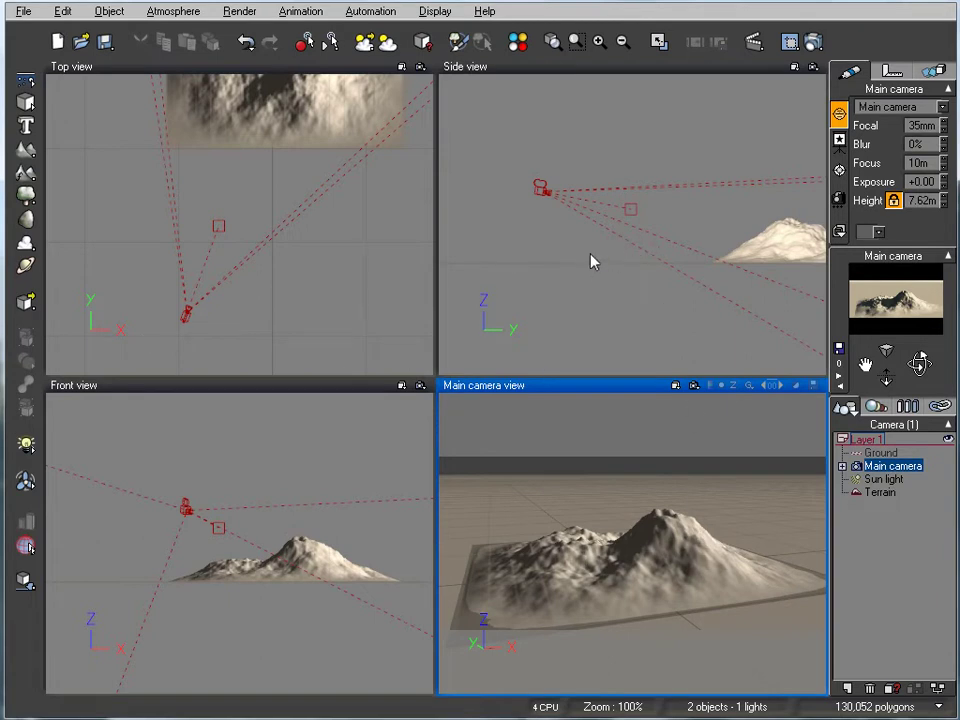
left_click_drag(540, 188, 567, 198)
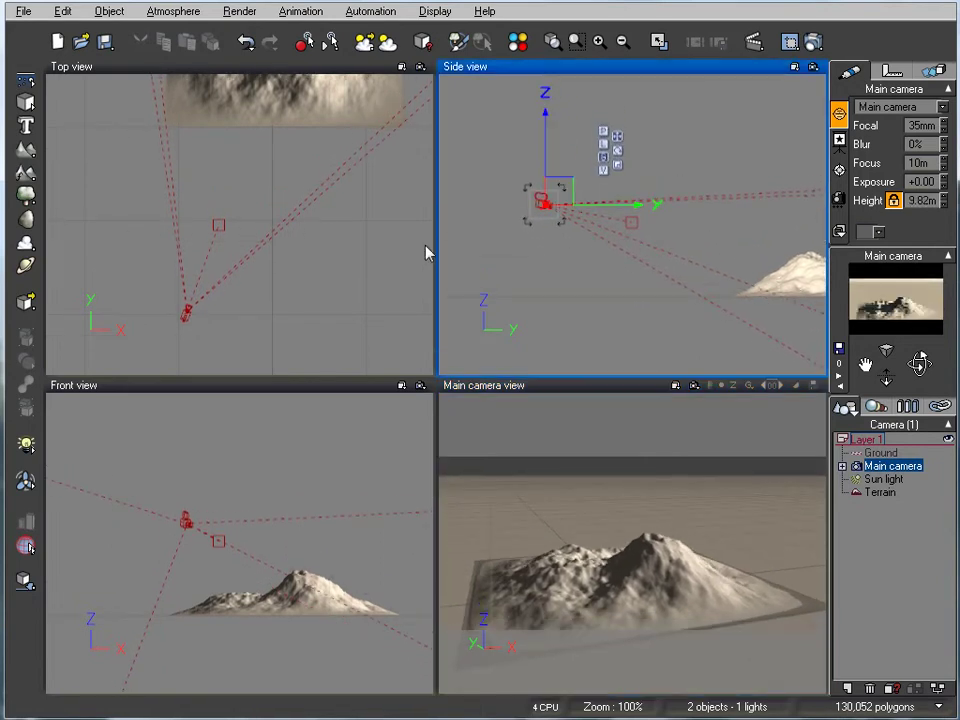
mouse_move(916, 369)
left_mouse_down()
mouse_move(944, 369)
mouse_move(930, 369)
left_mouse_up()
Rotate the terrain about its vertical axis in the top view so the high peak sits on the camera view's left side.
right_click_drag(307, 165, 299, 293)
left_click(307, 172)
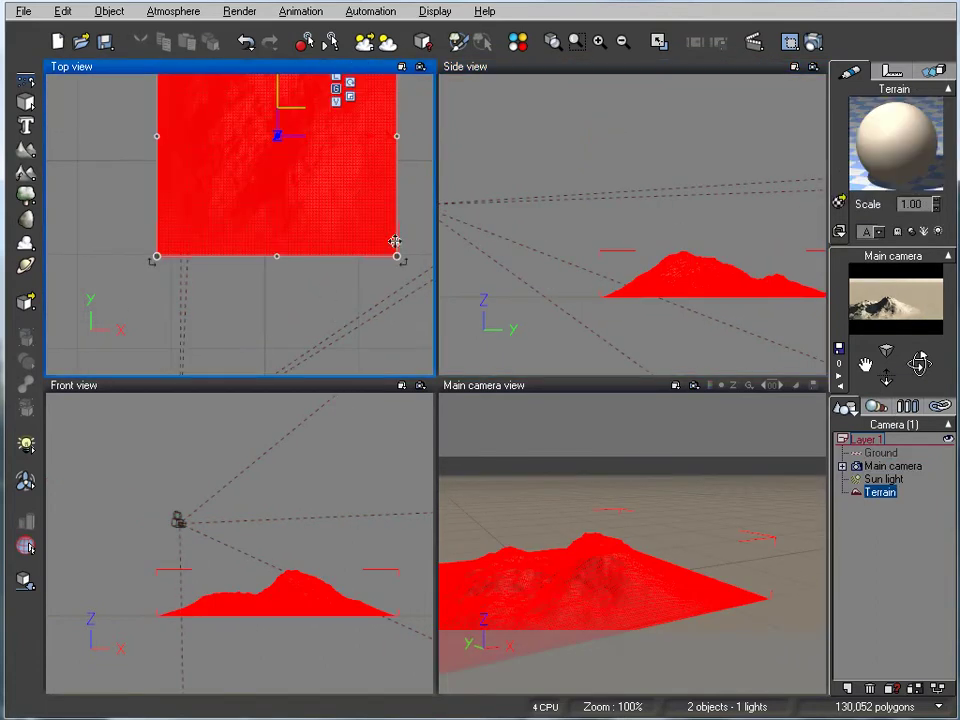
left_click_drag(399, 257, 178, 167)
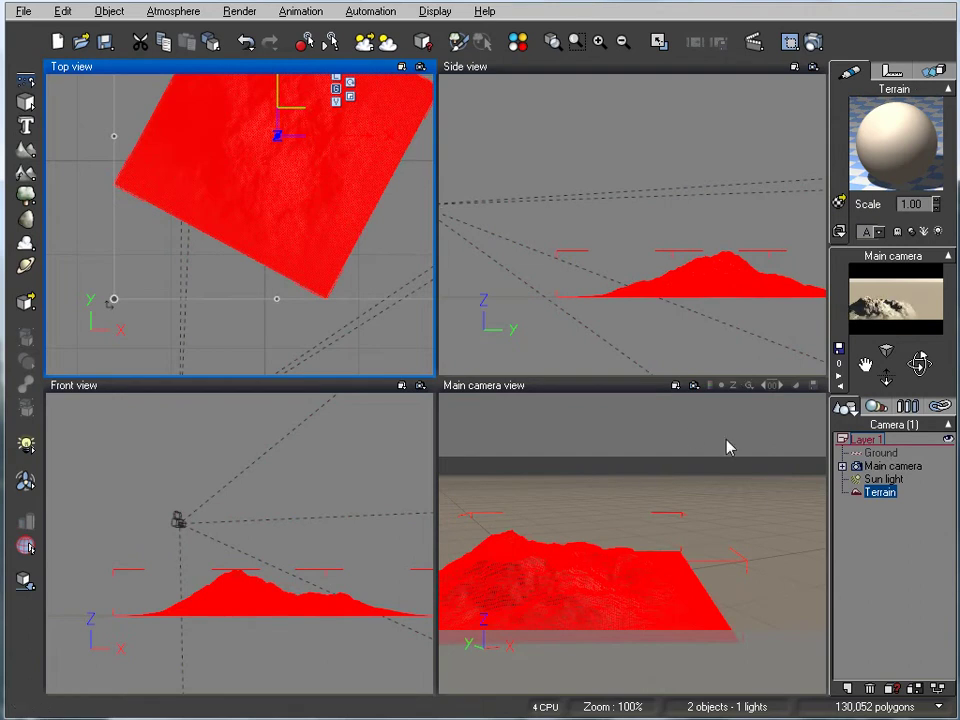
Raise the main camera to about 10.2 m in the side view and reframe the terrain.
left_click(557, 289)
left_click_drag(557, 289, 568, 251)
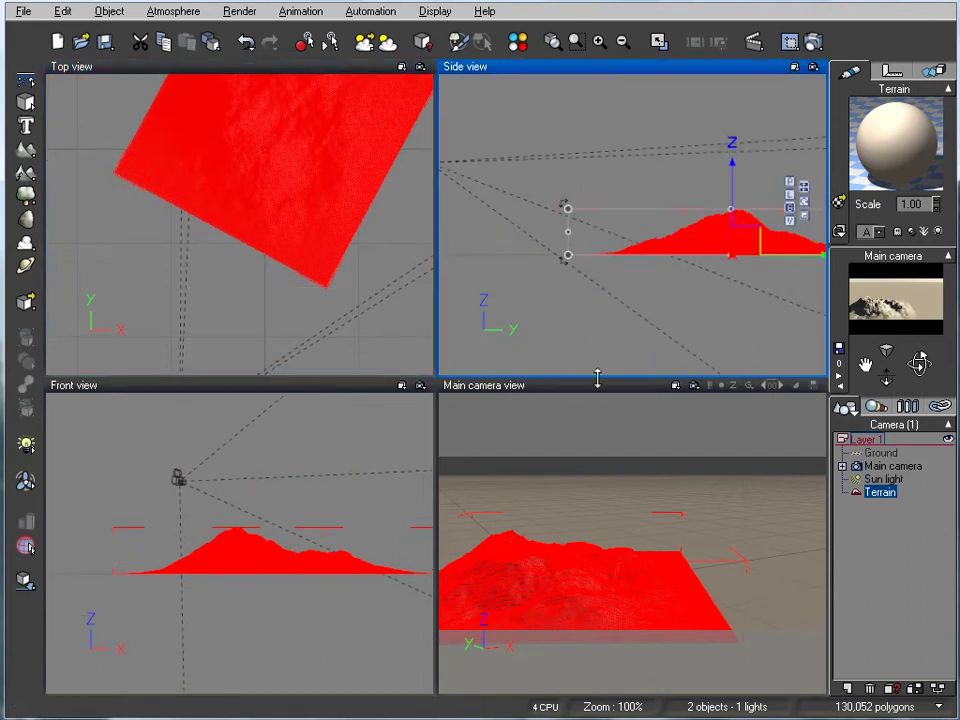
right_click_drag(568, 317, 694, 328)
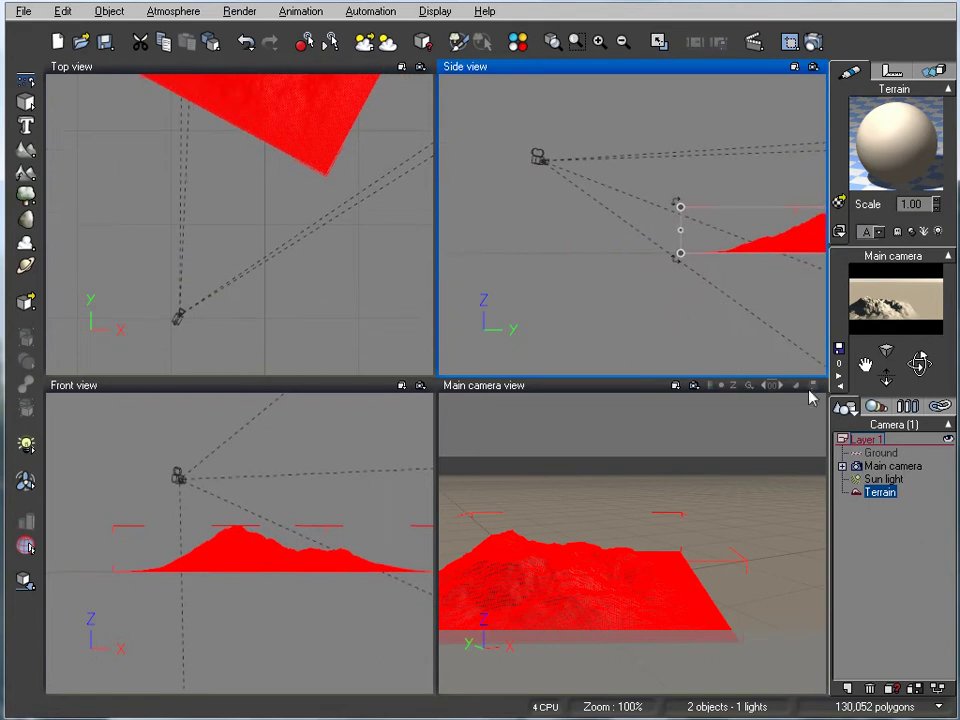
left_click(893, 466)
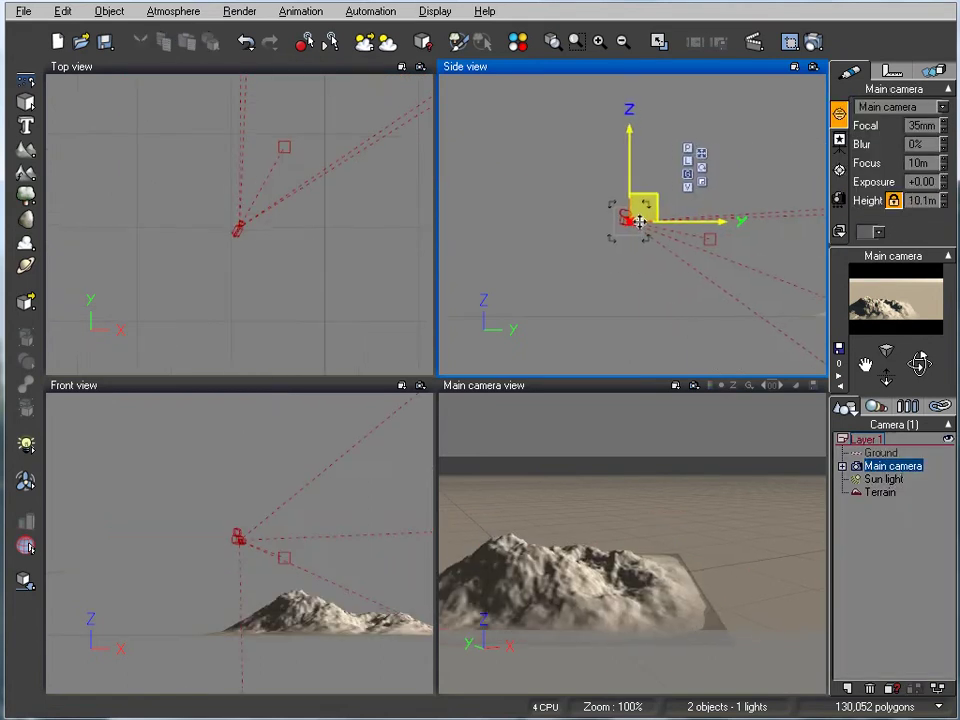
left_click_drag(626, 229, 627, 218)
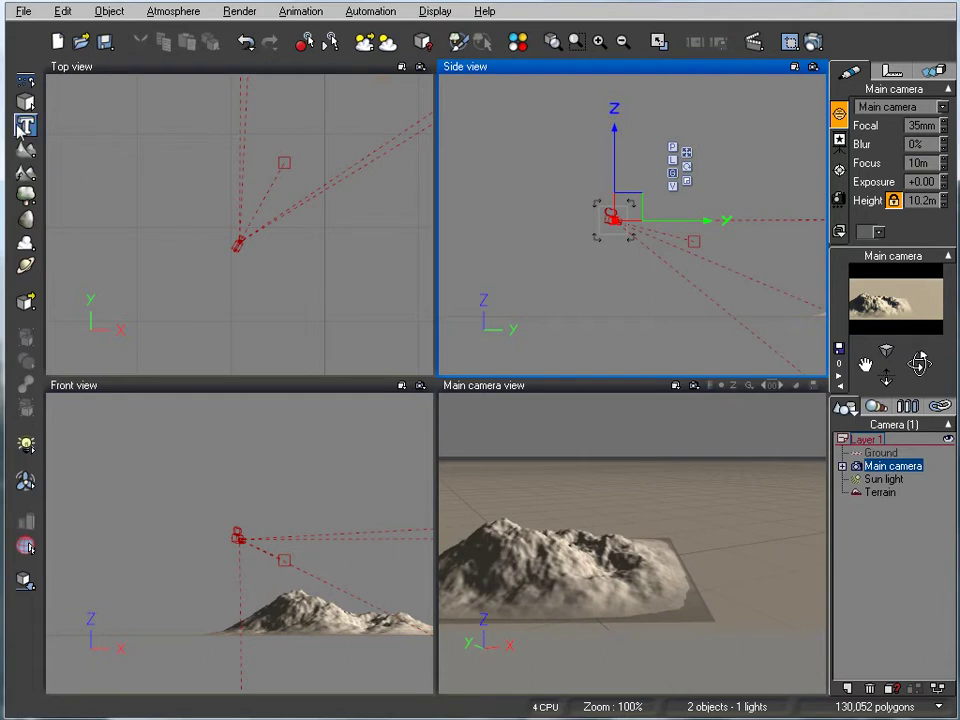
Add a water plane, lower it to just above the ground around the terrain, and render the scene to check it.
left_click(26, 80)
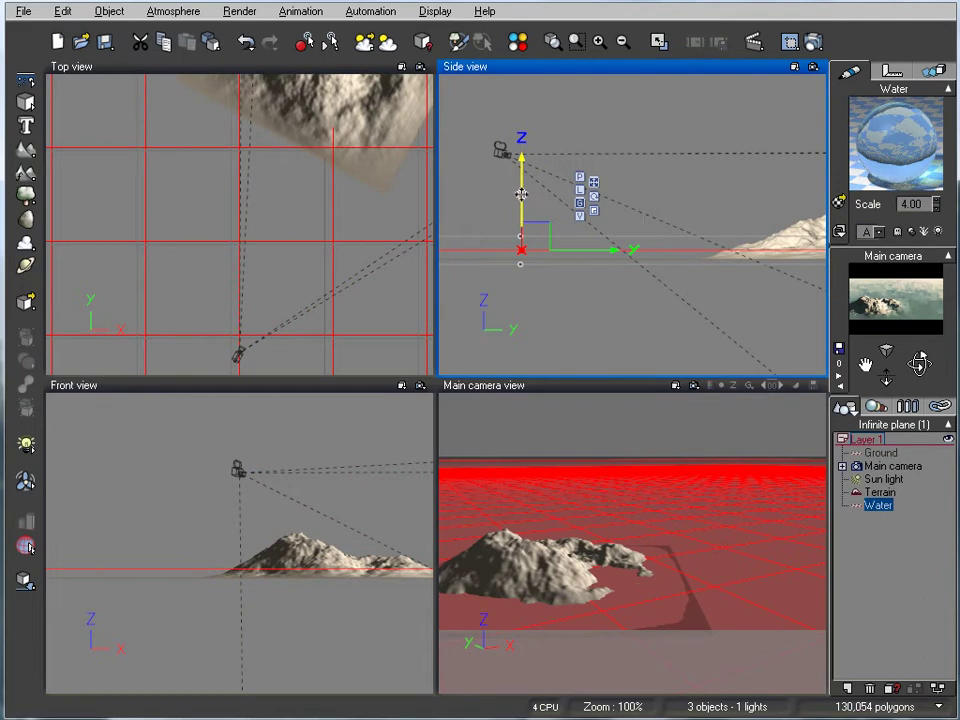
left_click_drag(521, 198, 521, 202)
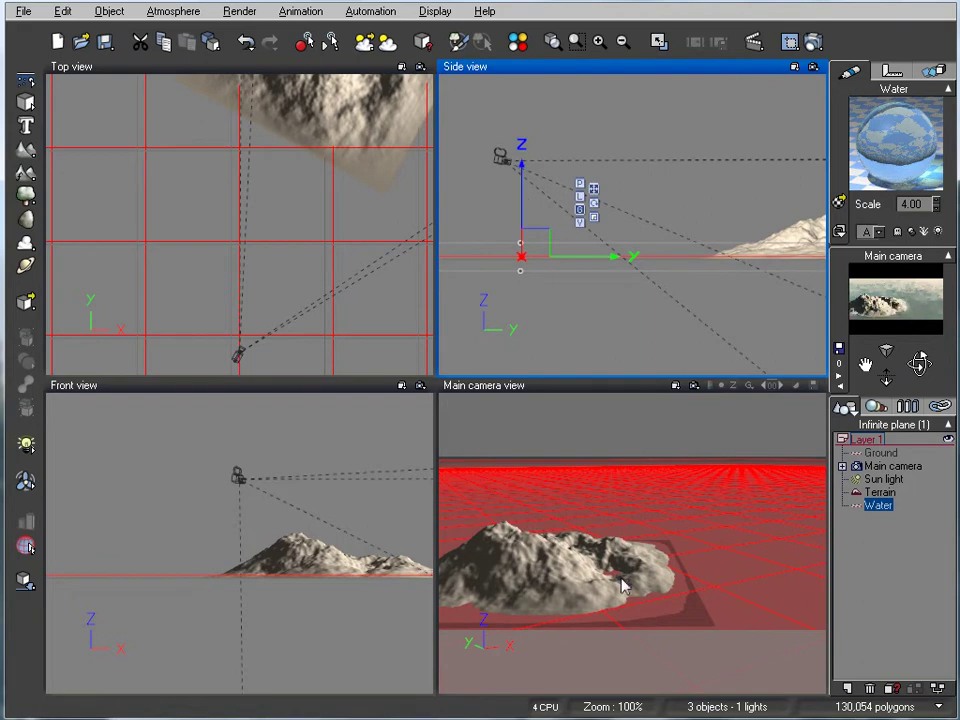
left_click(812, 42)
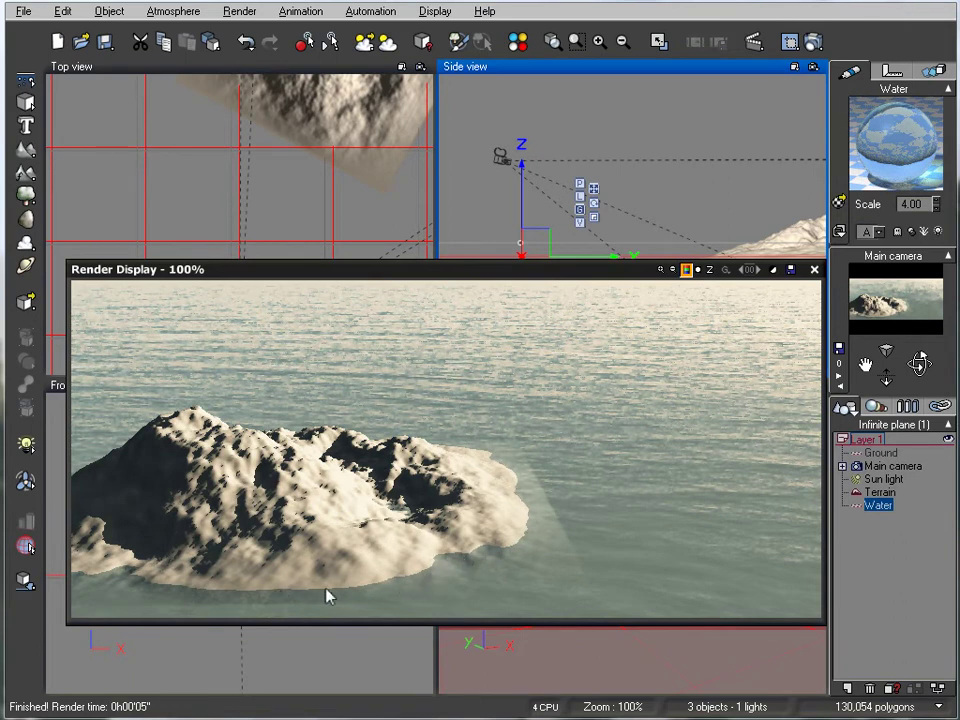
left_click(814, 269)
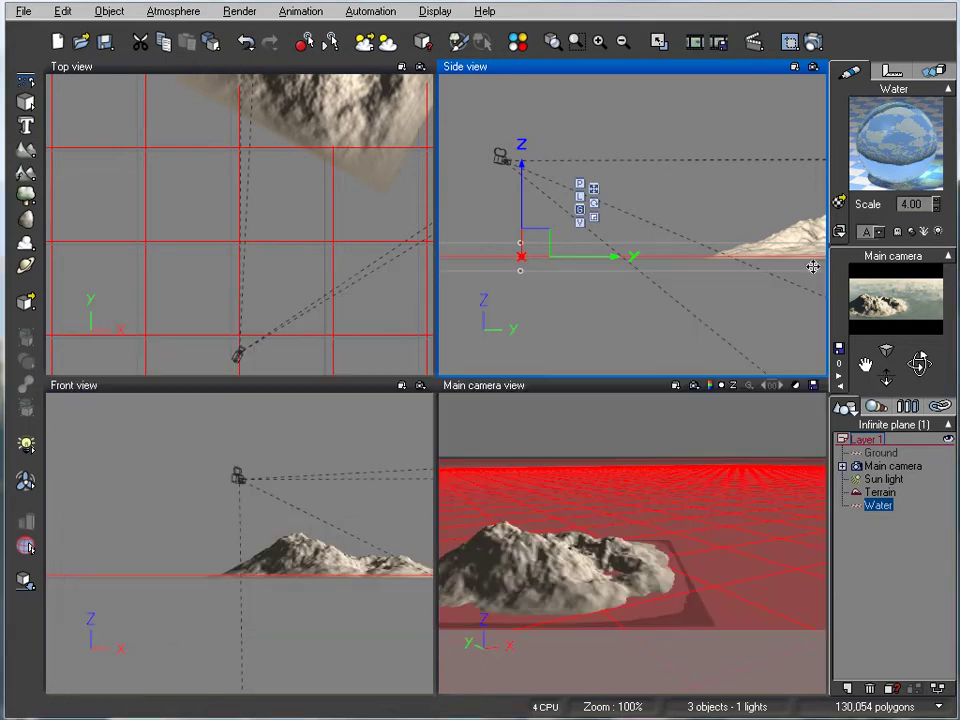
Open the water plane's surface options, disable global wave control, and set wind direction to 208.64° and wave amount to 1.15.
right_click(881, 508)
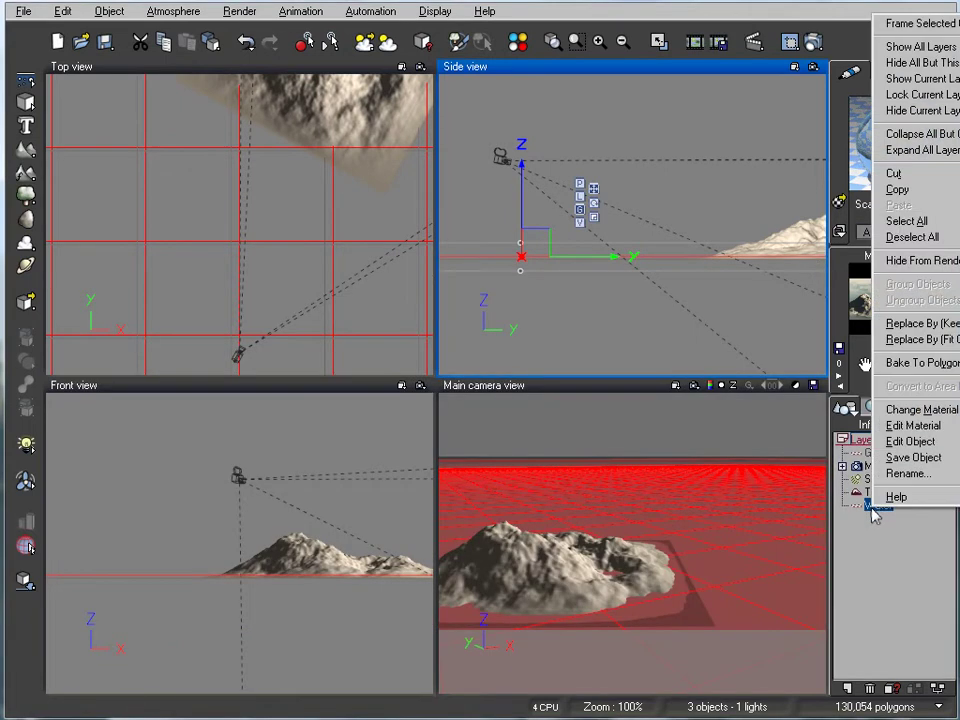
left_click(910, 441)
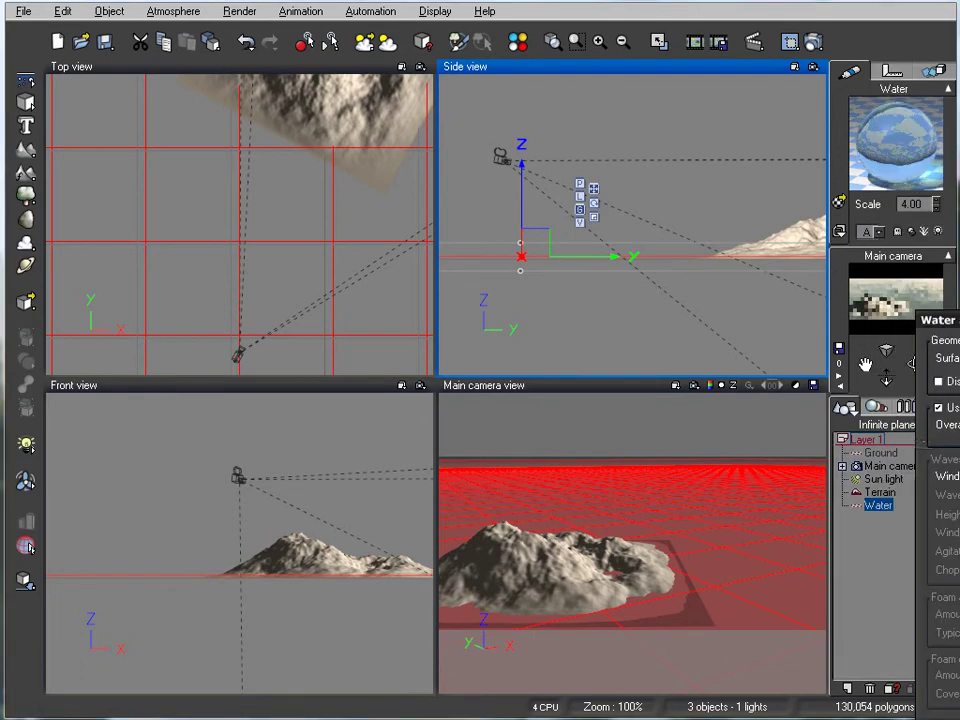
left_click_drag(945, 366, 590, 225)
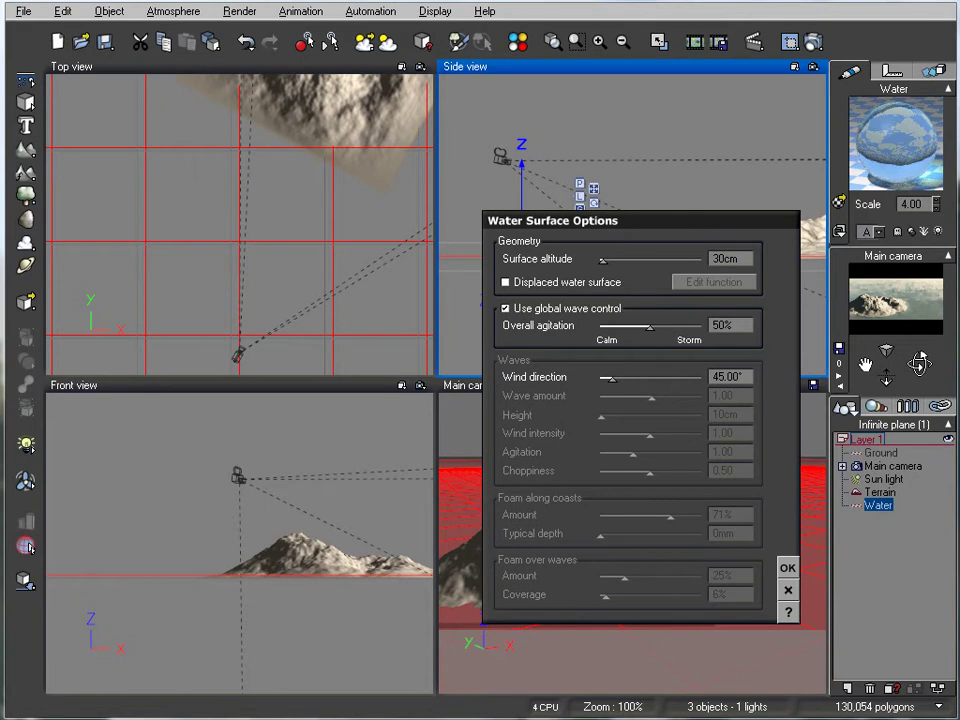
left_click_drag(690, 226, 628, 229)
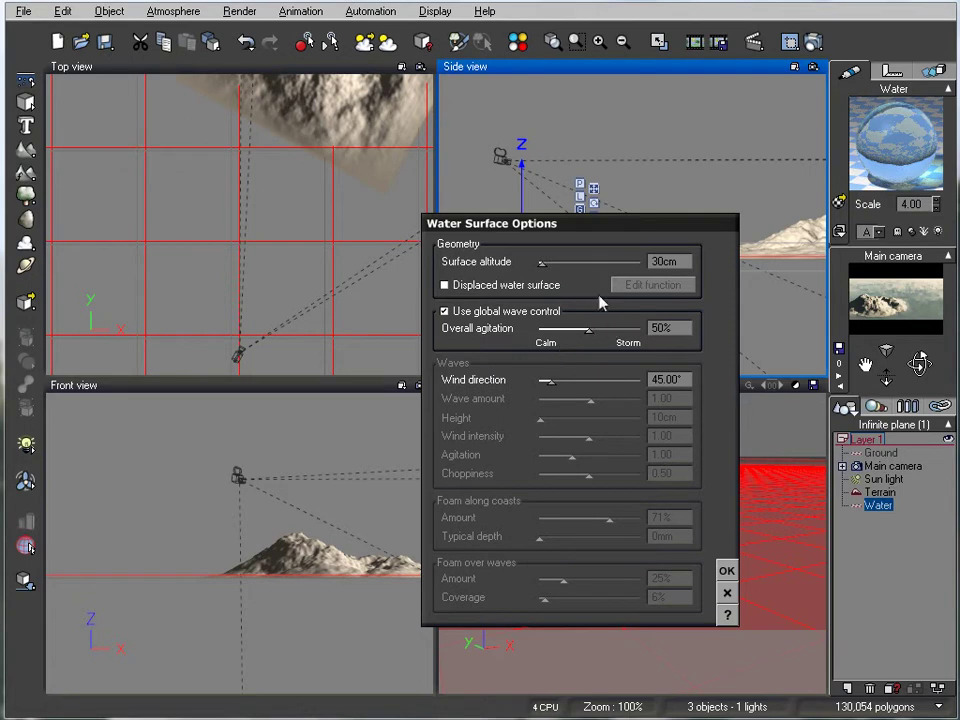
left_click(444, 311)
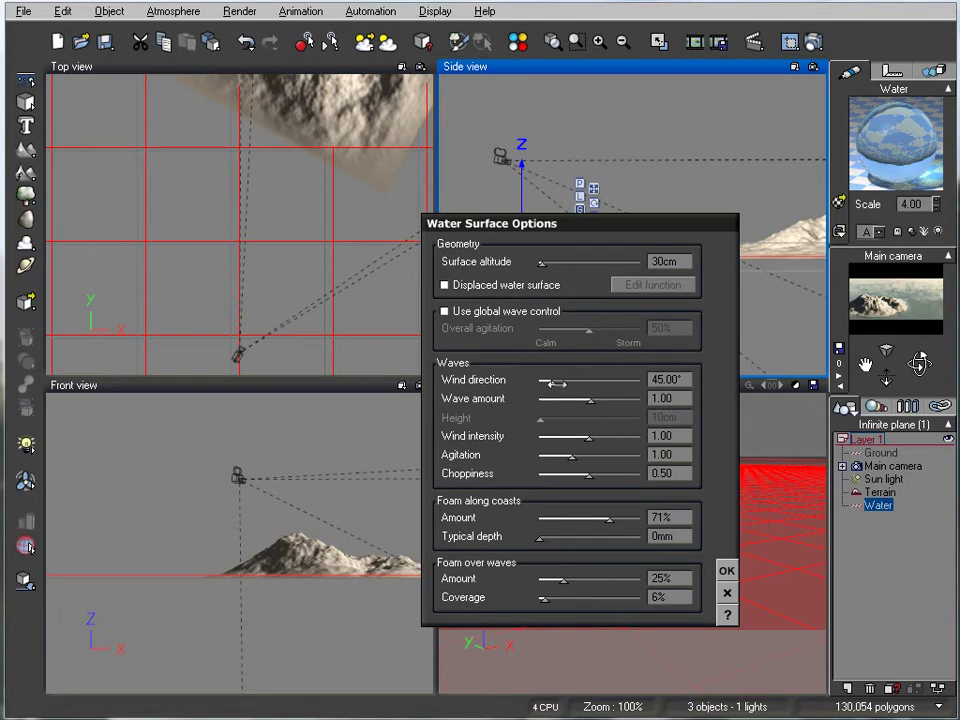
left_click_drag(561, 383, 596, 382)
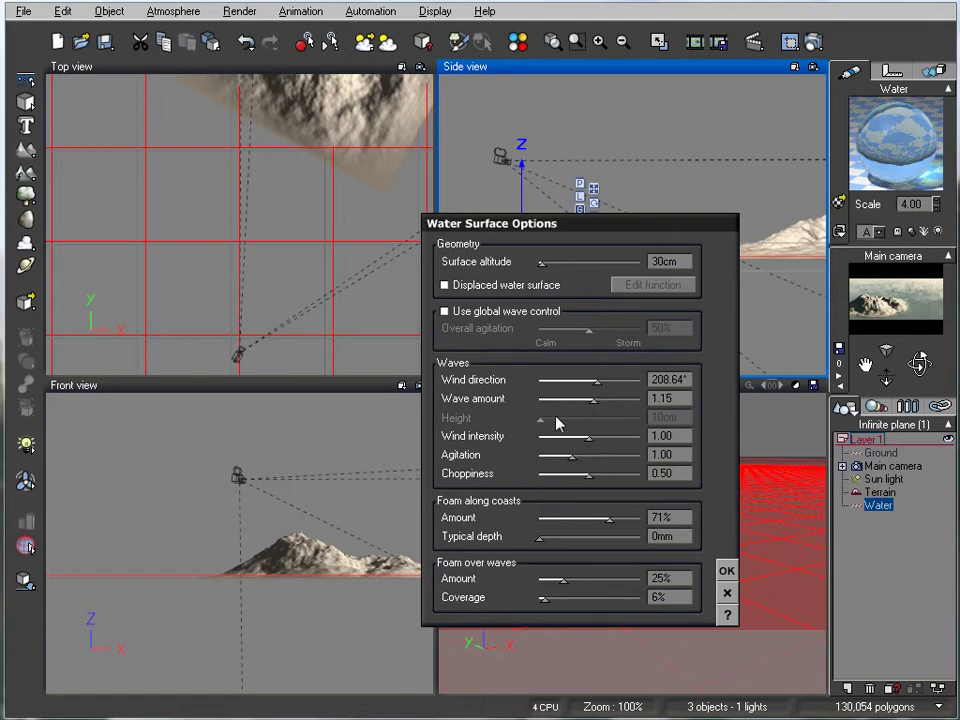
Try the displaced water surface option and switch it back off, and set wind intensity to 0.55 and choppiness to 0.35.
left_click(495, 284)
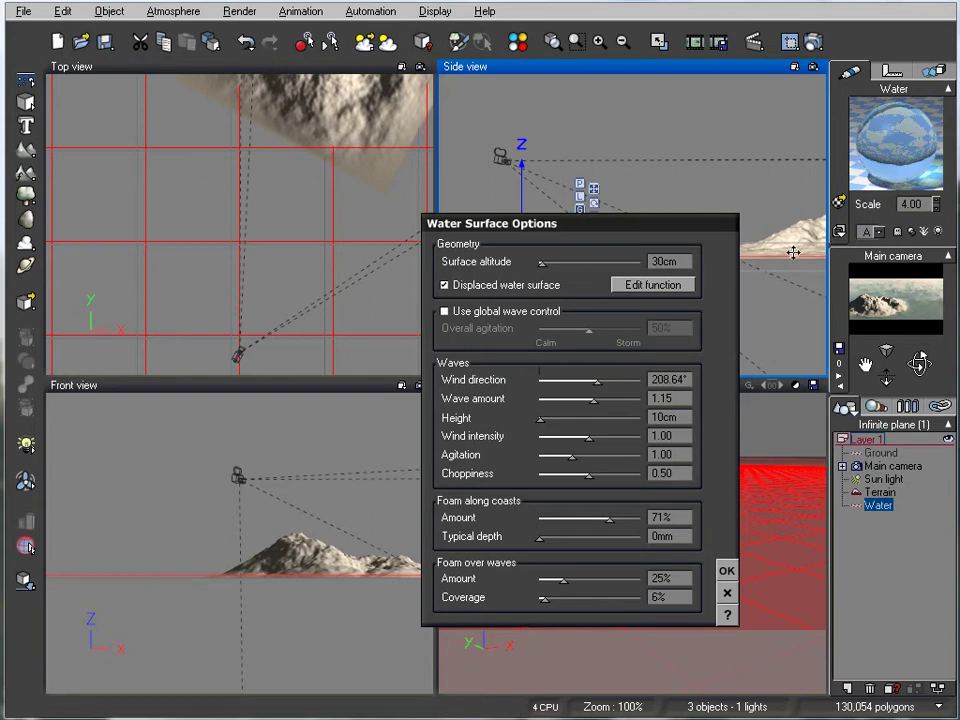
left_click(478, 285)
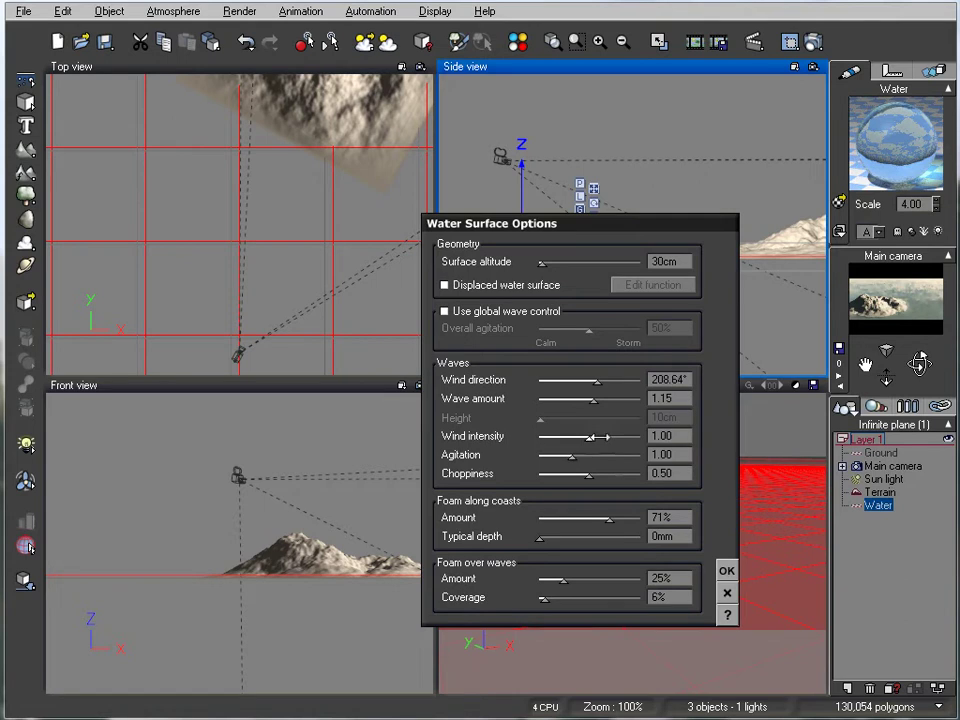
left_click_drag(598, 437, 581, 437)
left_click_drag(605, 473, 590, 473)
Set the coastal foam's amount to 82% and typical depth to 1.1818 m, and render the scene to check the foam.
left_click_drag(541, 536, 553, 536)
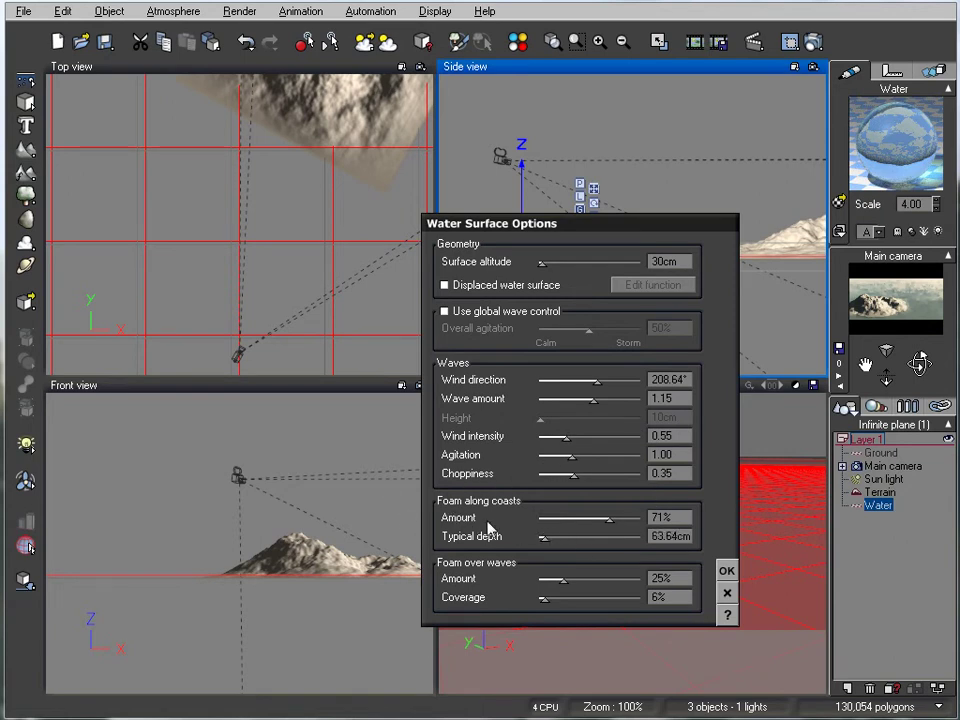
left_click_drag(576, 238, 446, 170)
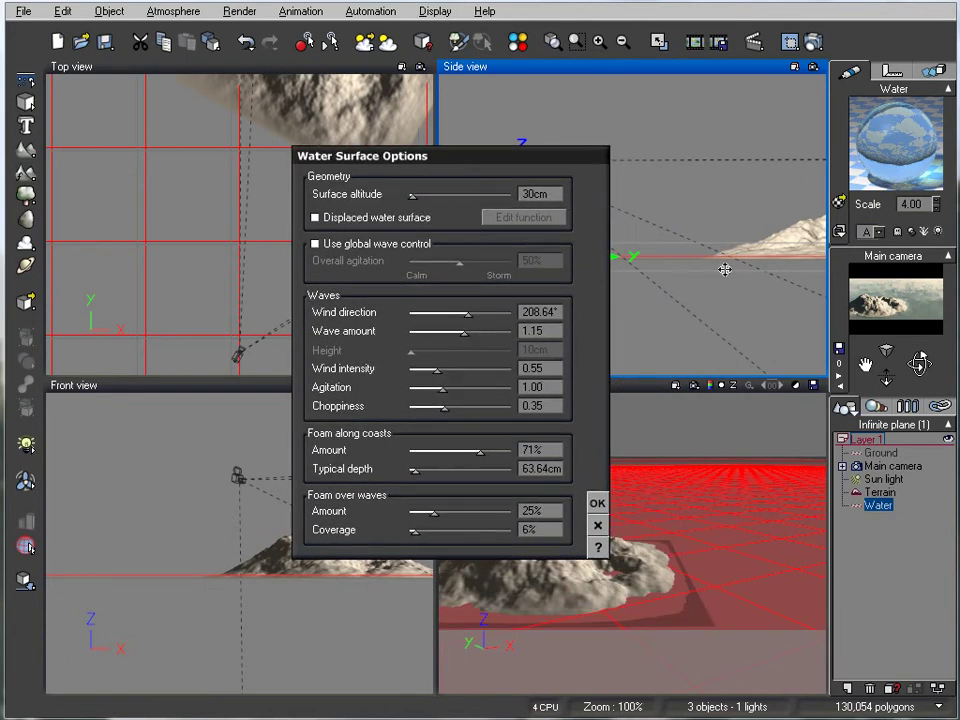
scroll(736, 279, "up", 6)
right_click_drag(748, 291, 612, 238)
right_click(836, 236)
right_click_drag(731, 249, 689, 272)
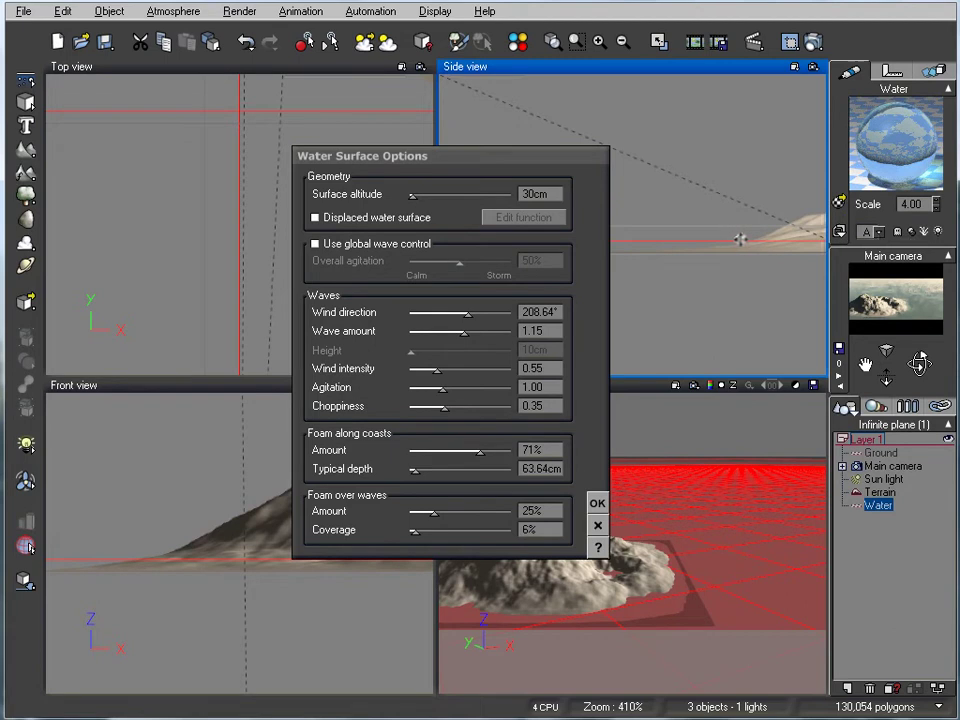
left_click_drag(420, 469, 425, 469)
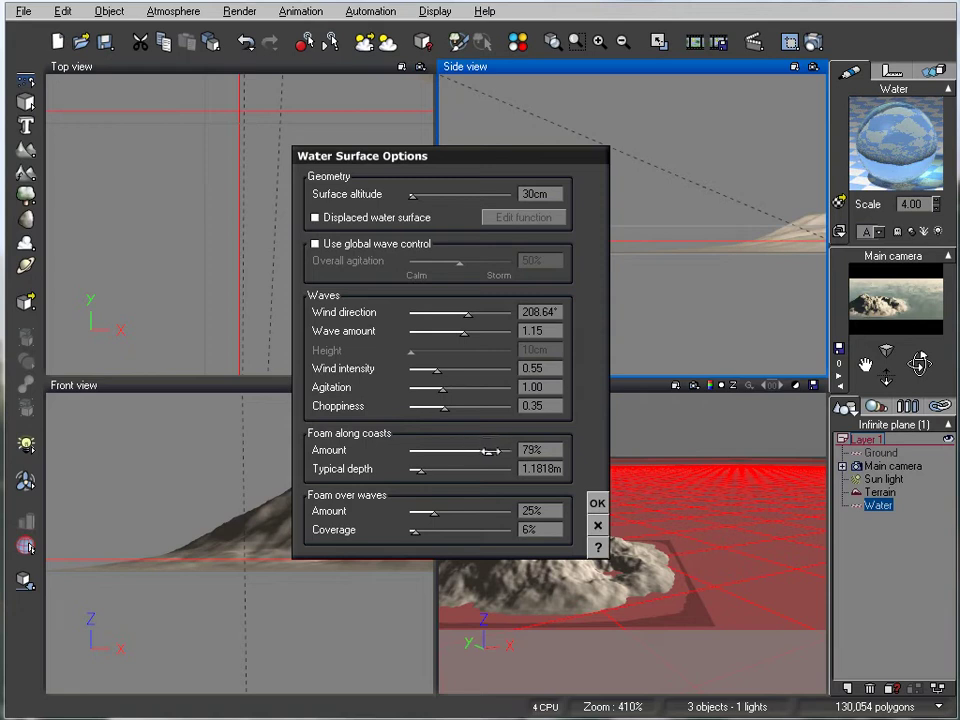
left_click(812, 42)
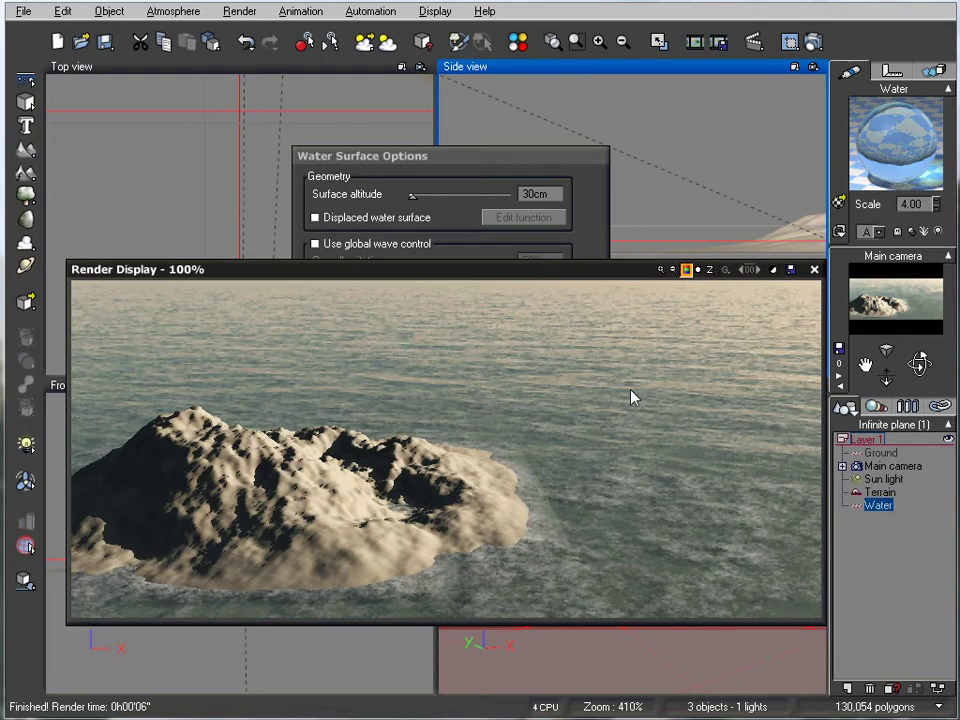
left_click(814, 269)
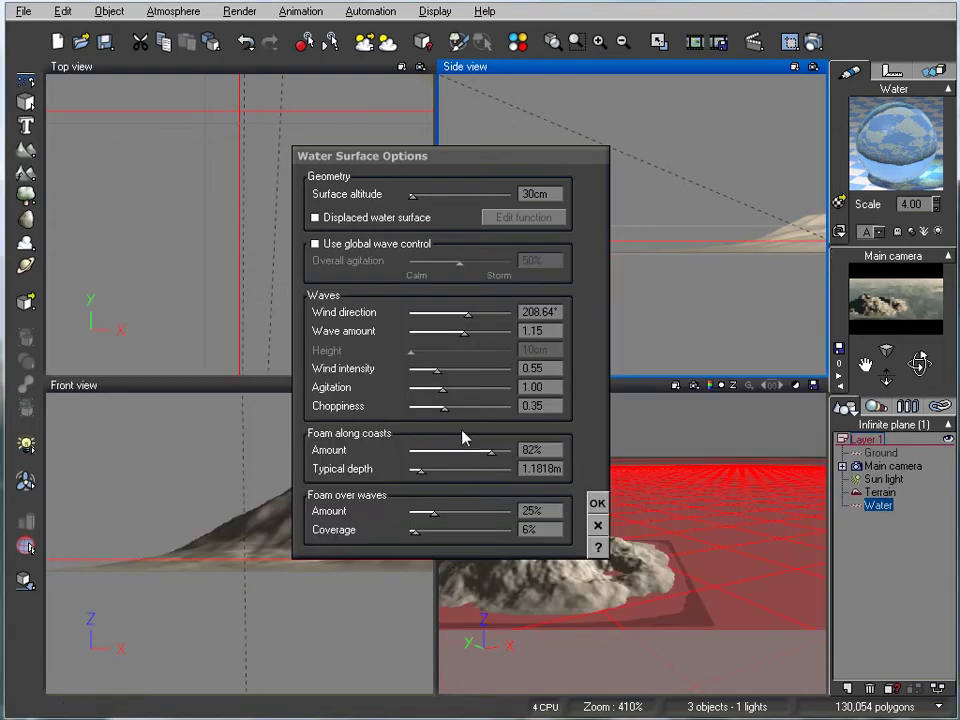
Set the coastal foam's typical depth to 1.9091 m and render the scene again.
left_click_drag(421, 470, 433, 470)
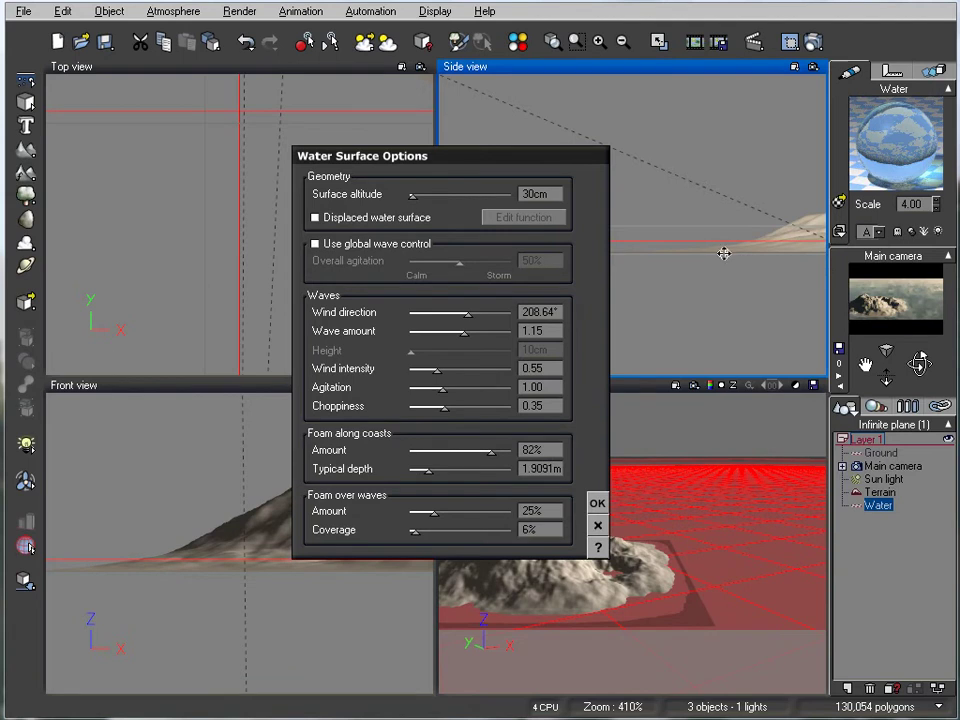
left_click(816, 42)
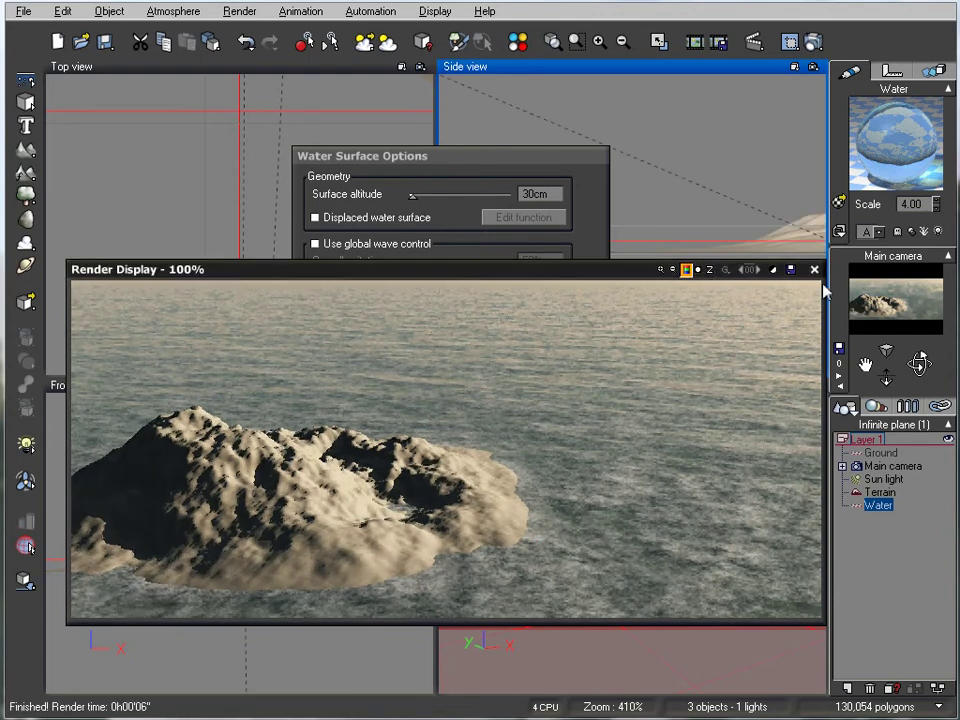
left_click(815, 270)
Raise the water plane slightly along its vertical axis in the side view.
left_click_drag(658, 256, 782, 257)
left_click_drag(698, 257, 610, 228)
left_click_drag(557, 153, 310, 160)
scroll(720, 244, "down", 5)
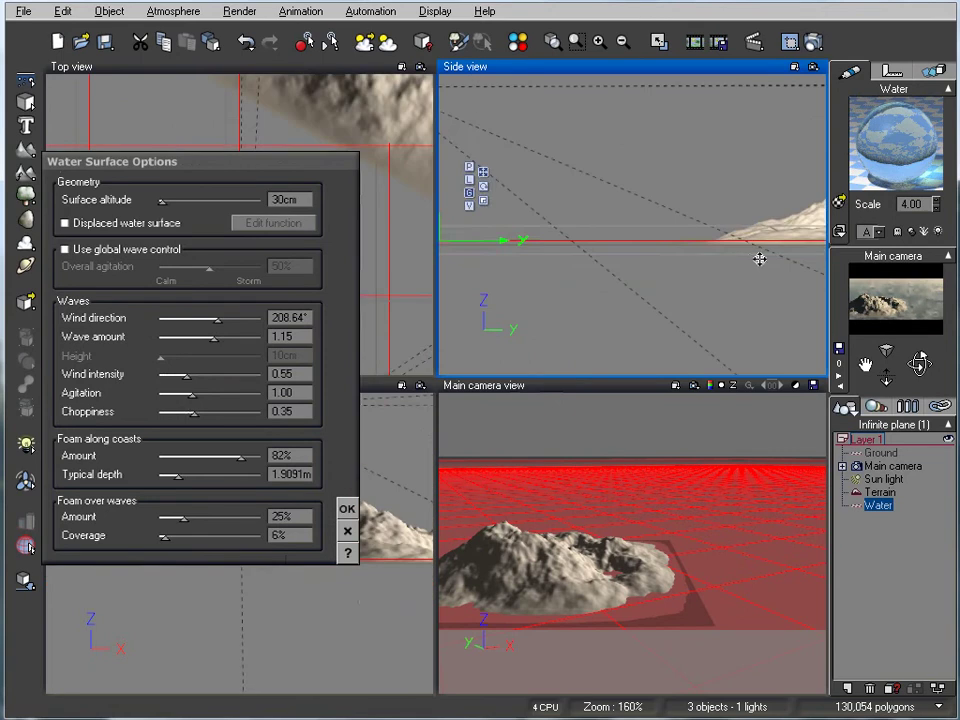
scroll(549, 255, "up", 2)
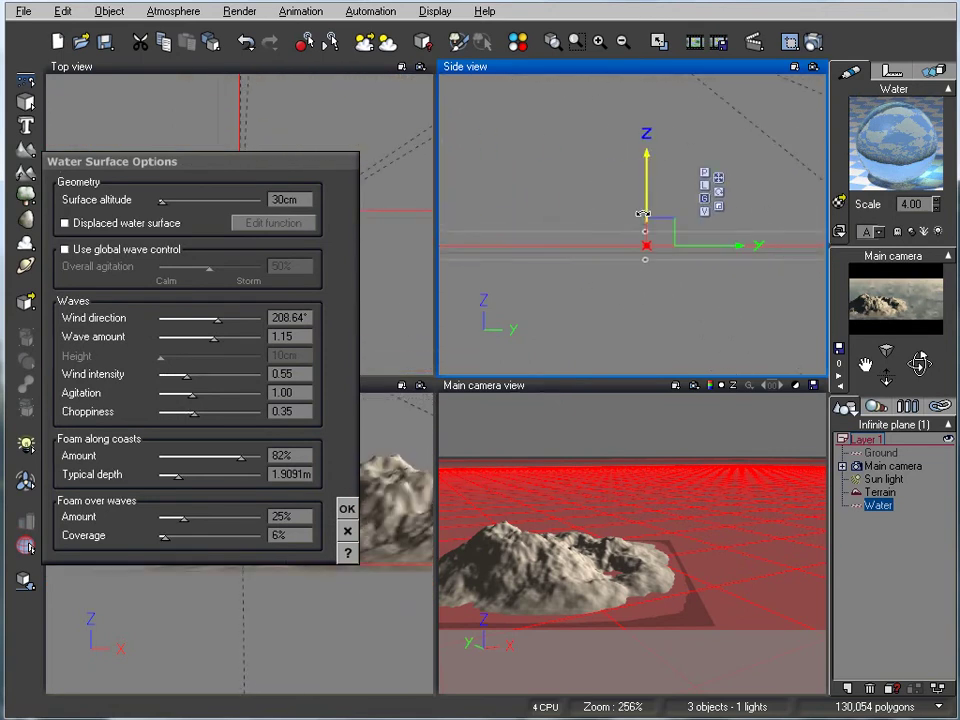
left_click_drag(643, 214, 643, 203)
Set the water surface altitude to 100 cm and render the scene to check the shoreline.
left_click_drag(333, 181, 456, 199)
left_click_drag(315, 216, 340, 216)
left_click(410, 217)
type("10")
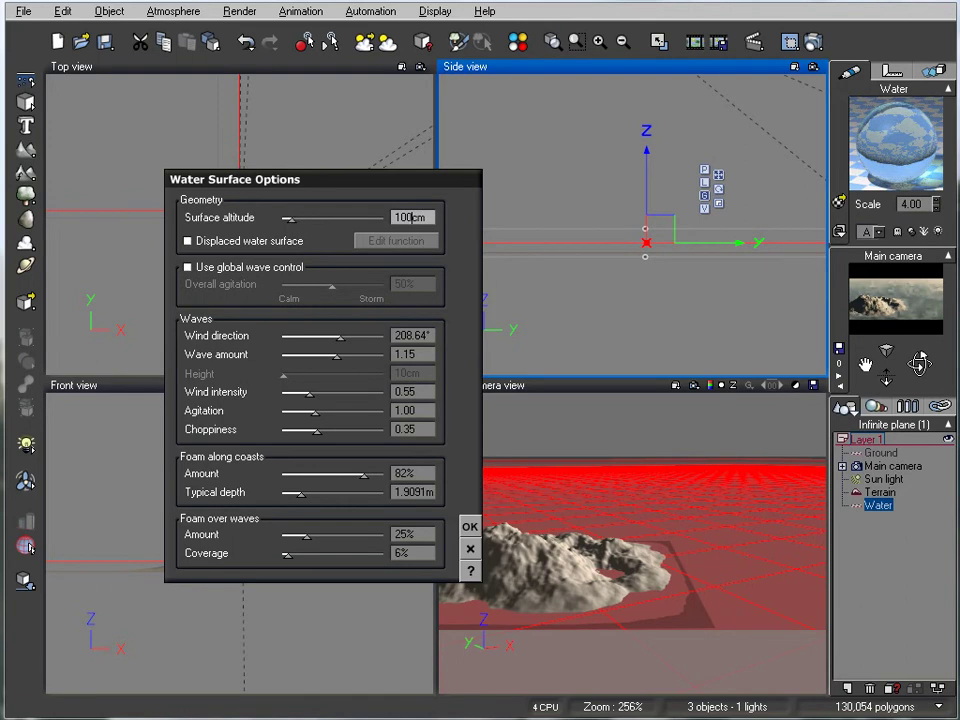
left_click(605, 38)
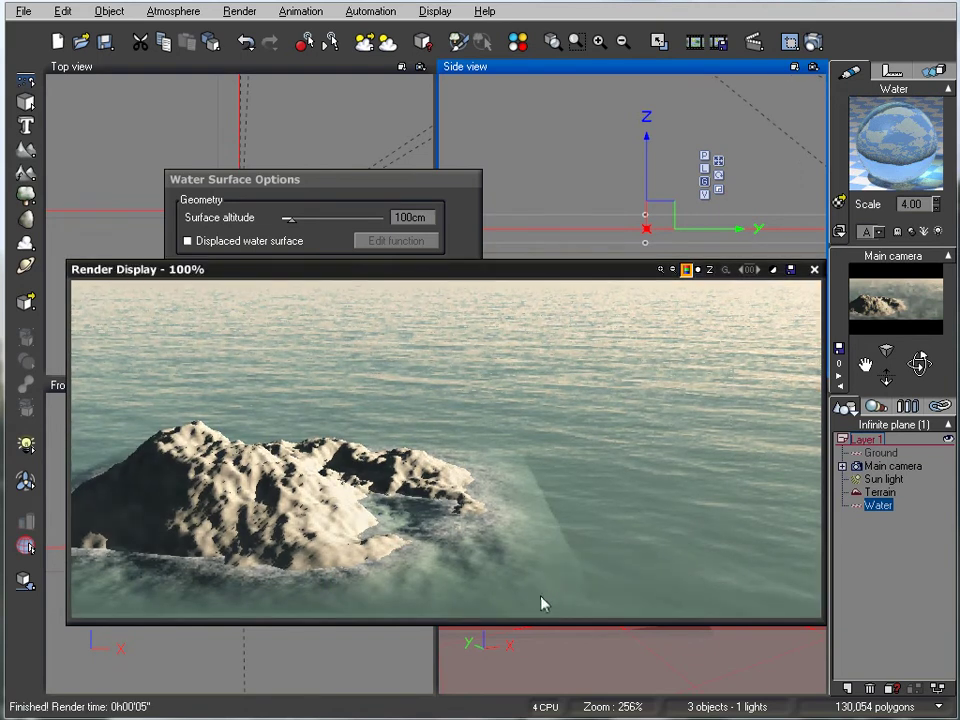
left_click(814, 269)
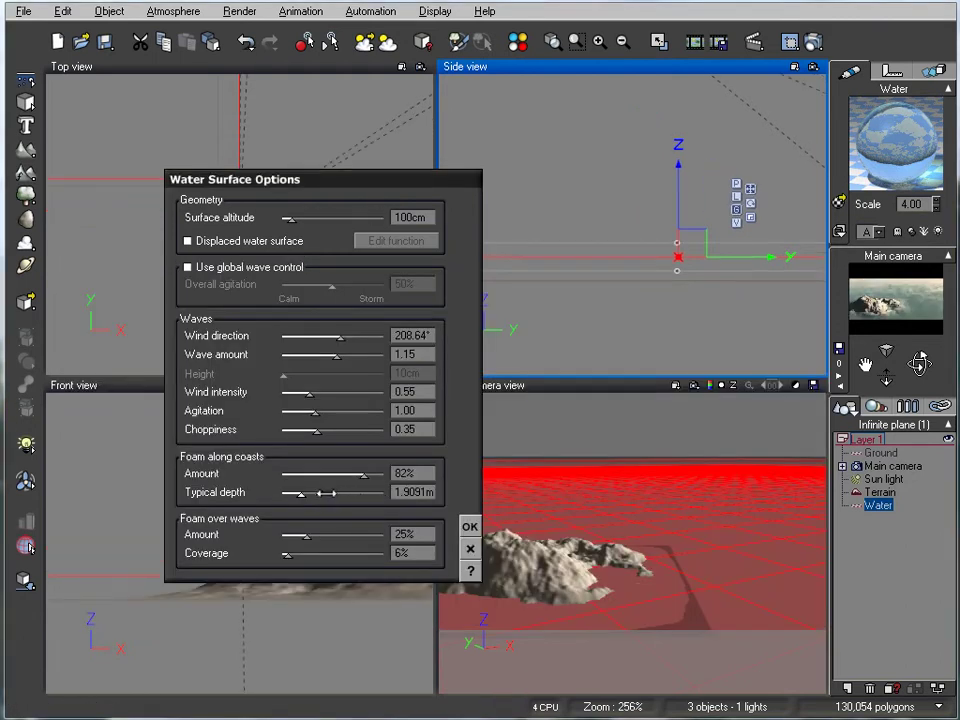
Set coastal foam depth to 2.2727 m and foam over waves to 46% amount and 3% coverage, accept the options and render.
left_click_drag(326, 493, 330, 493)
left_click_drag(324, 538, 334, 538)
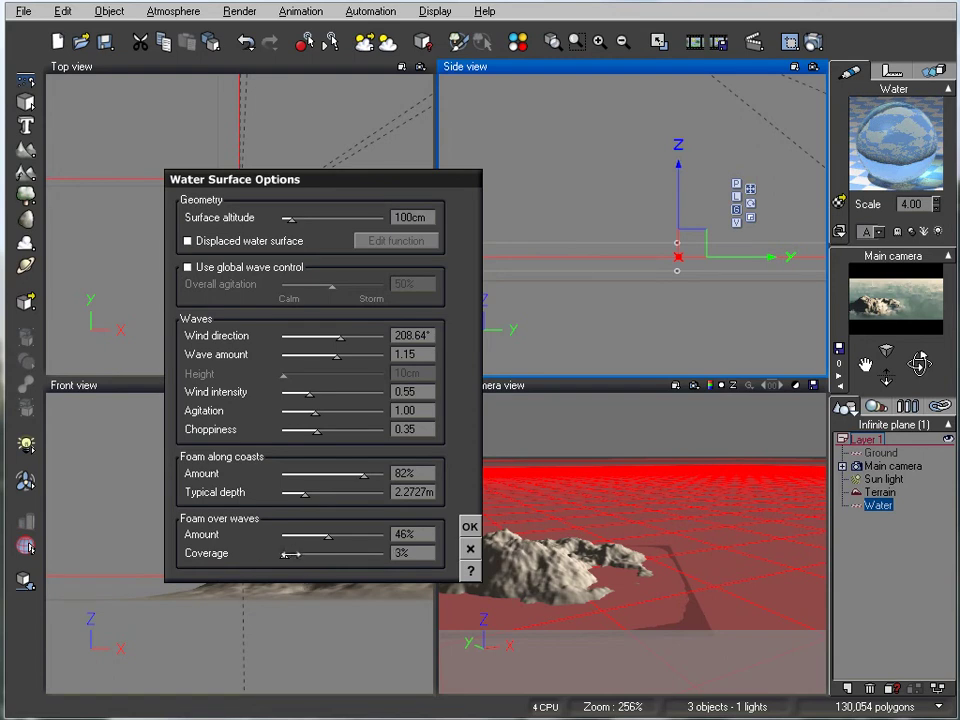
left_click(474, 528)
left_click(813, 41)
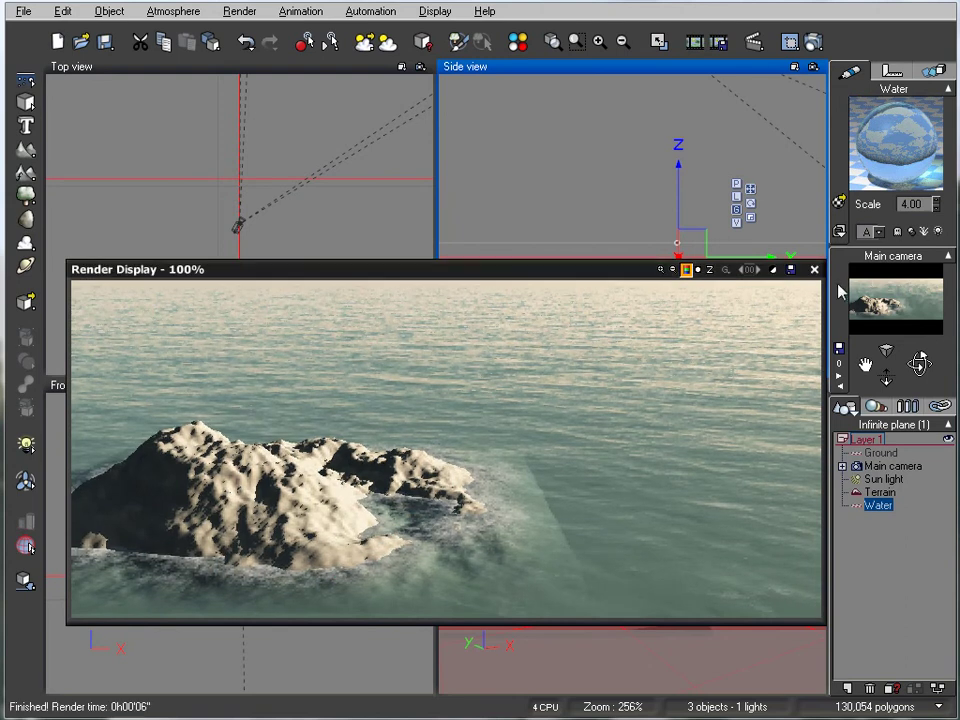
left_click(814, 270)
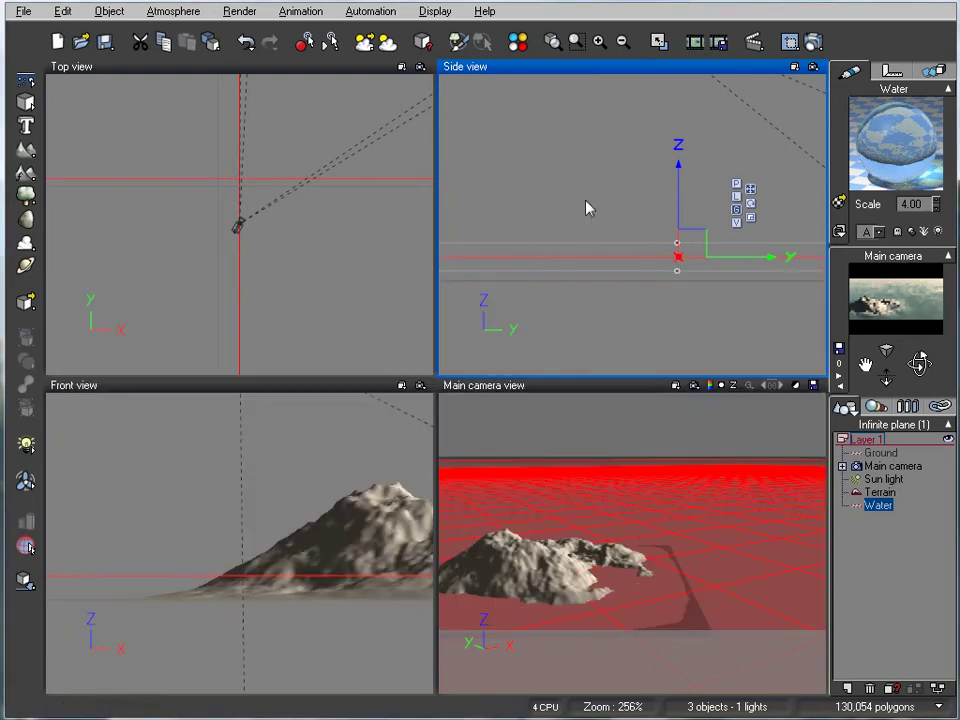
Open the terrain's material for editing and change its type to Mixed material.
scroll(596, 217, "down", 5)
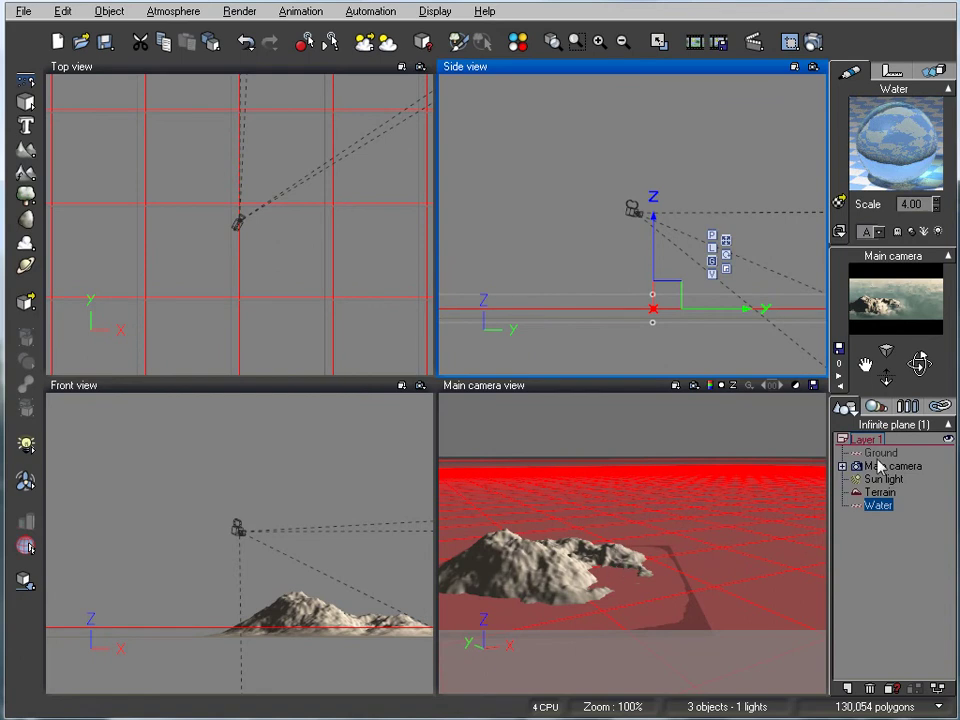
left_click(880, 492)
double_click(877, 92)
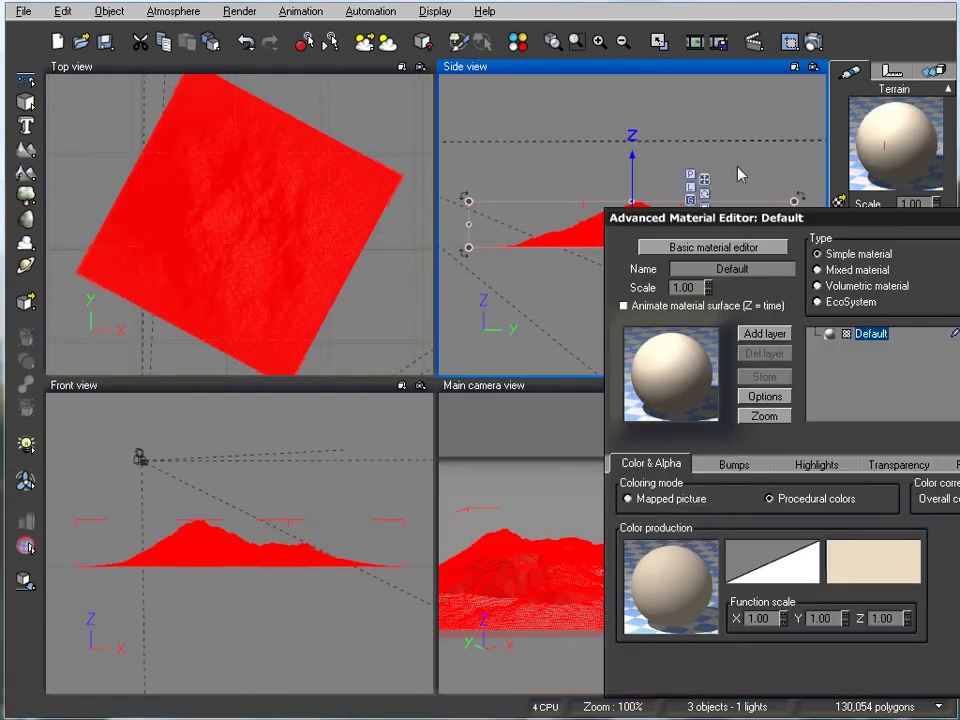
left_click_drag(824, 214, 326, 91)
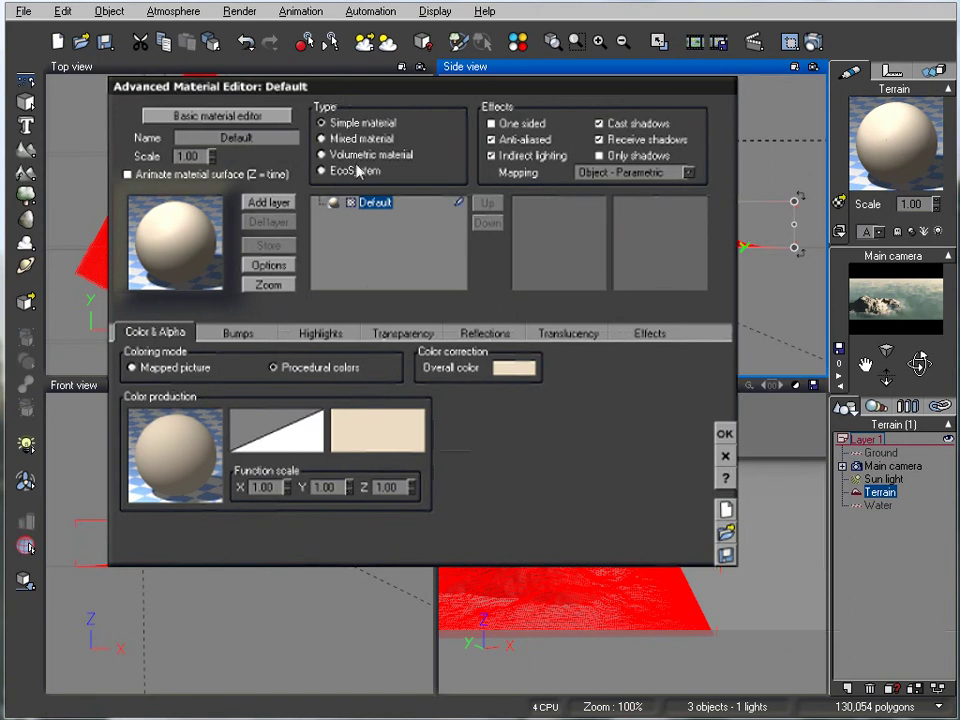
left_click(345, 139)
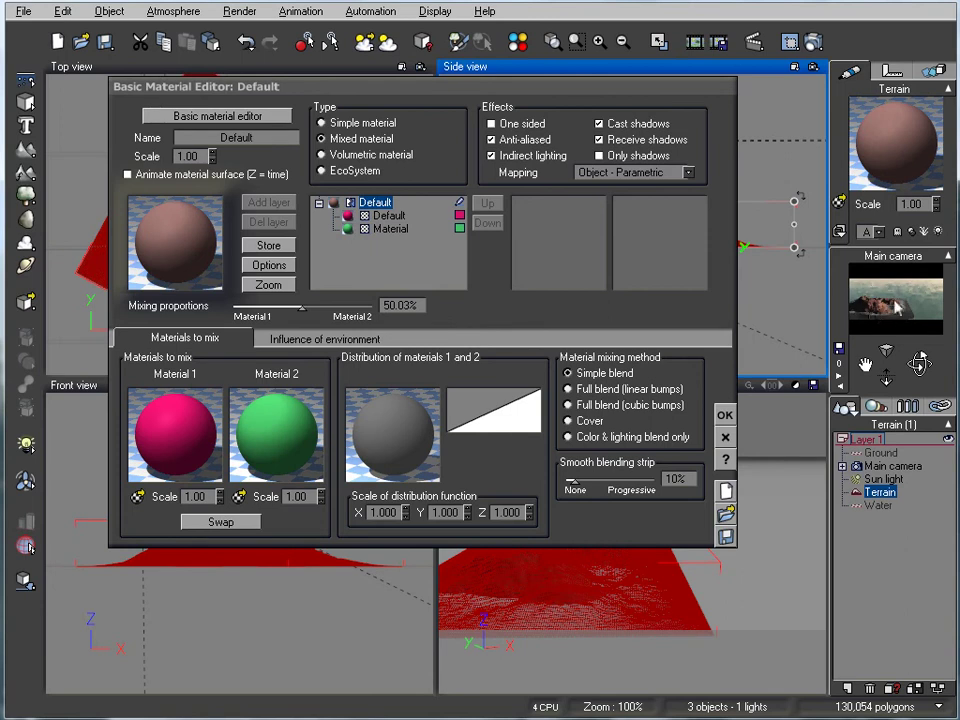
Make the mixed material's distribution depend on local slope, altitude and orientation, and return to the materials to mix.
left_click(318, 339)
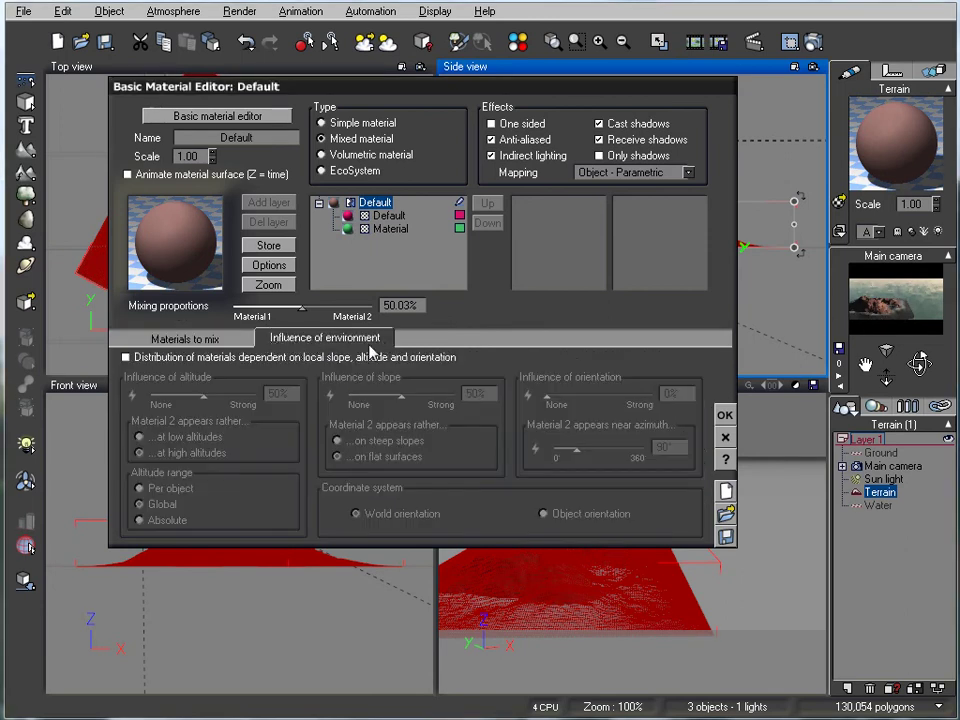
left_click(171, 359)
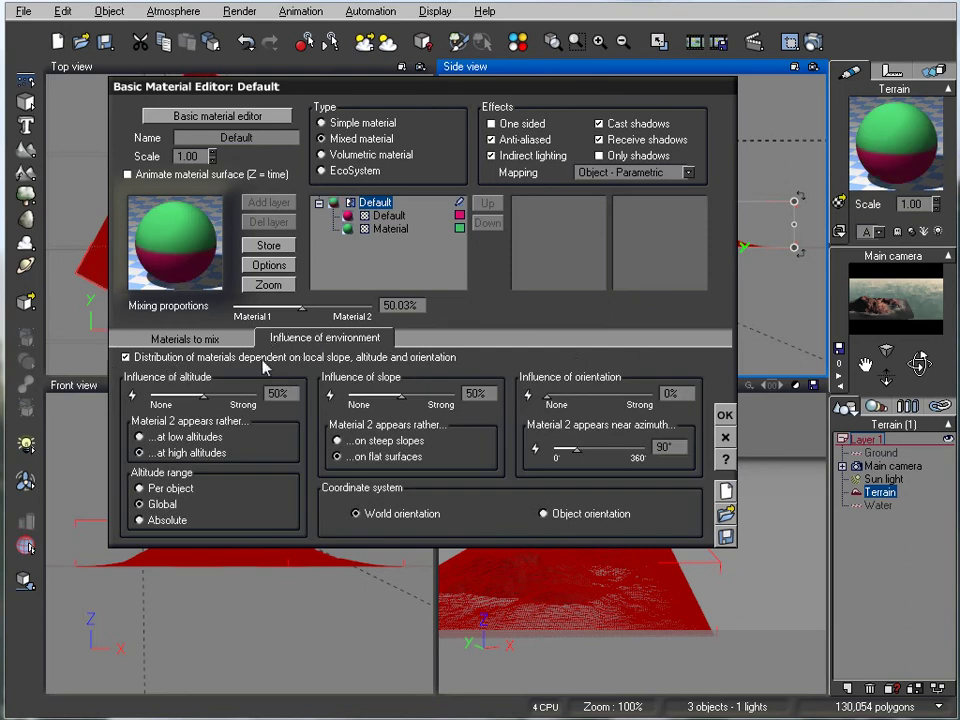
left_click(185, 338)
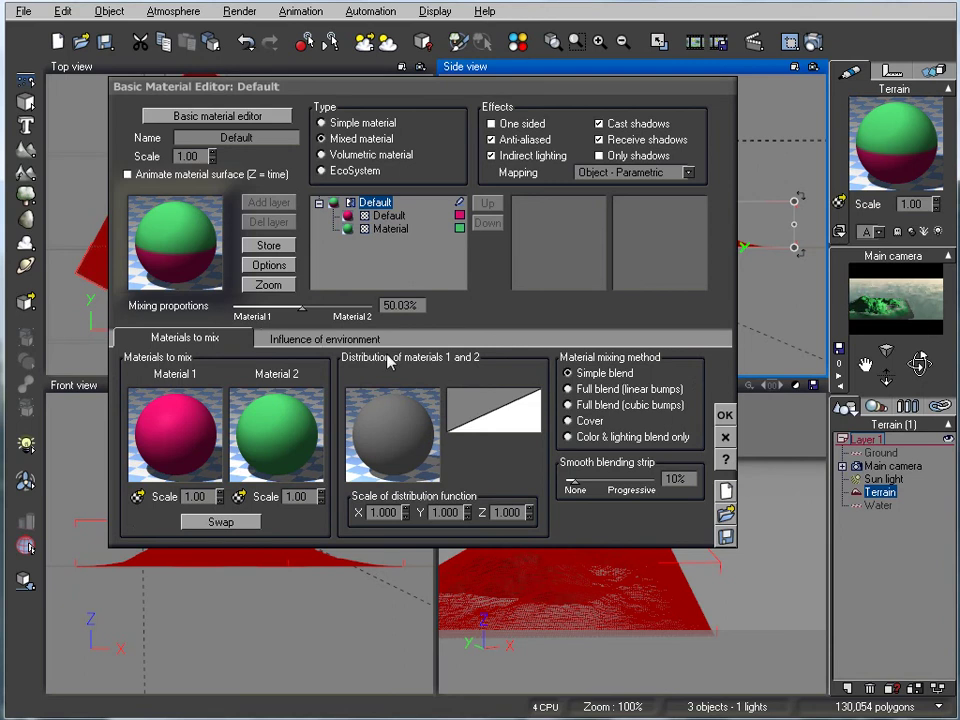
Set the terrain material's mixing proportions to 43.36% and render the scene to check the distribution.
left_click_drag(300, 308, 295, 308)
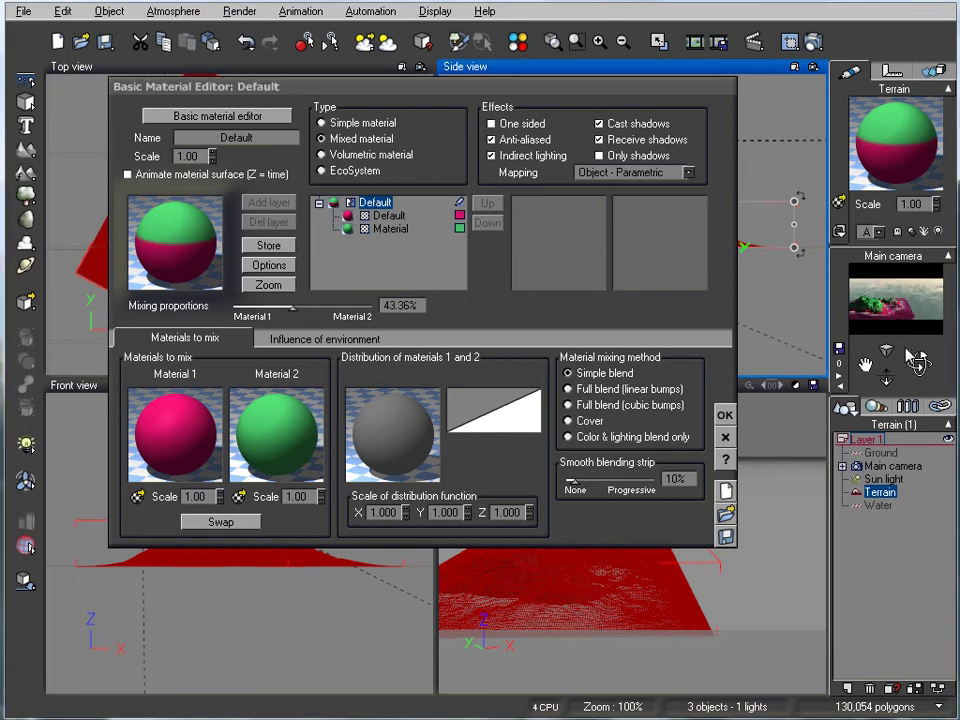
left_click(813, 41)
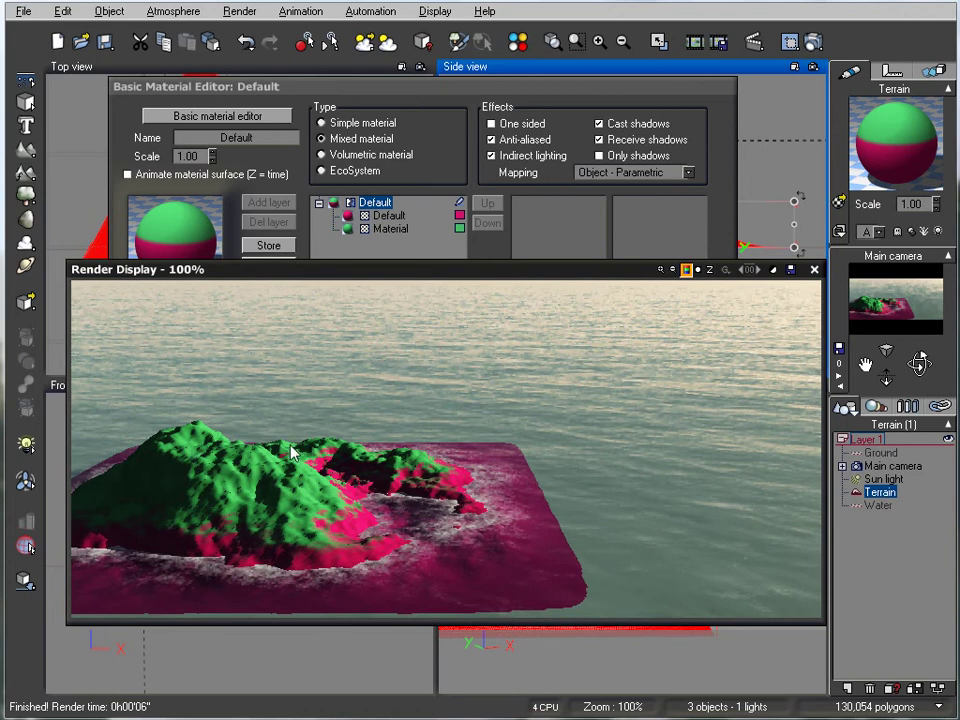
left_click(814, 269)
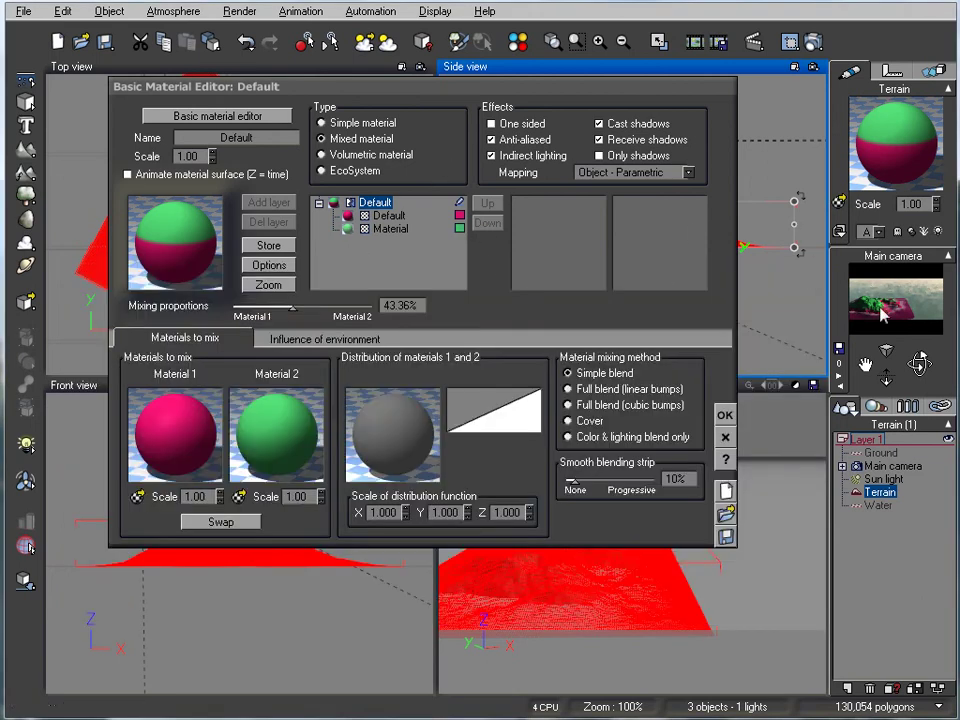
Replace the mix's green second material with Rocks and Plants from the Landscapes collection.
left_click(389, 228)
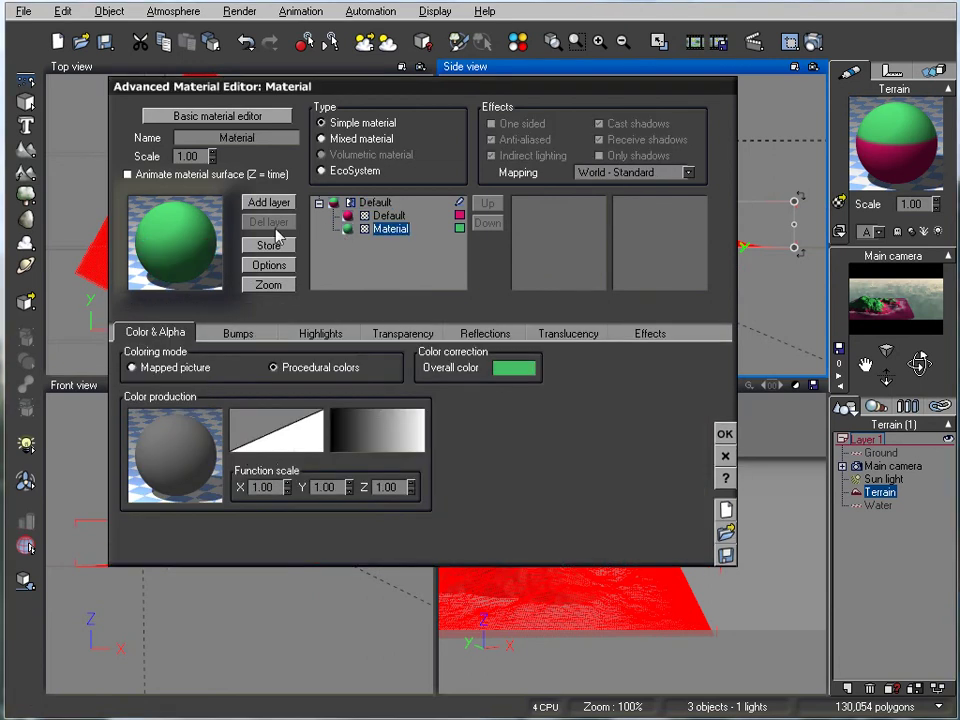
left_click(197, 250)
left_click_drag(193, 510, 199, 293)
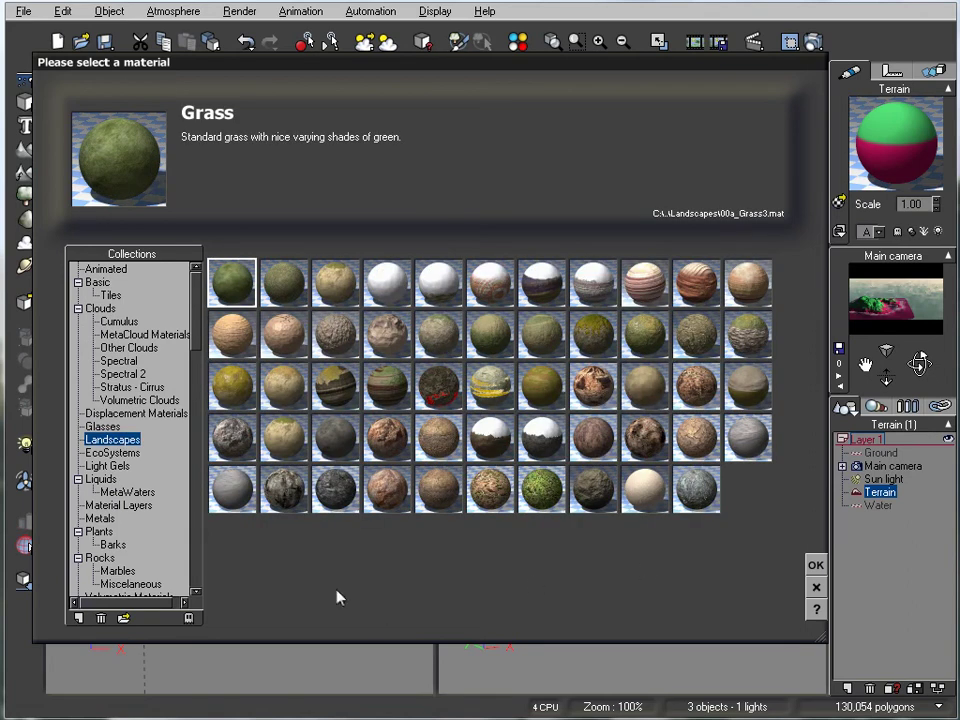
left_click(333, 490)
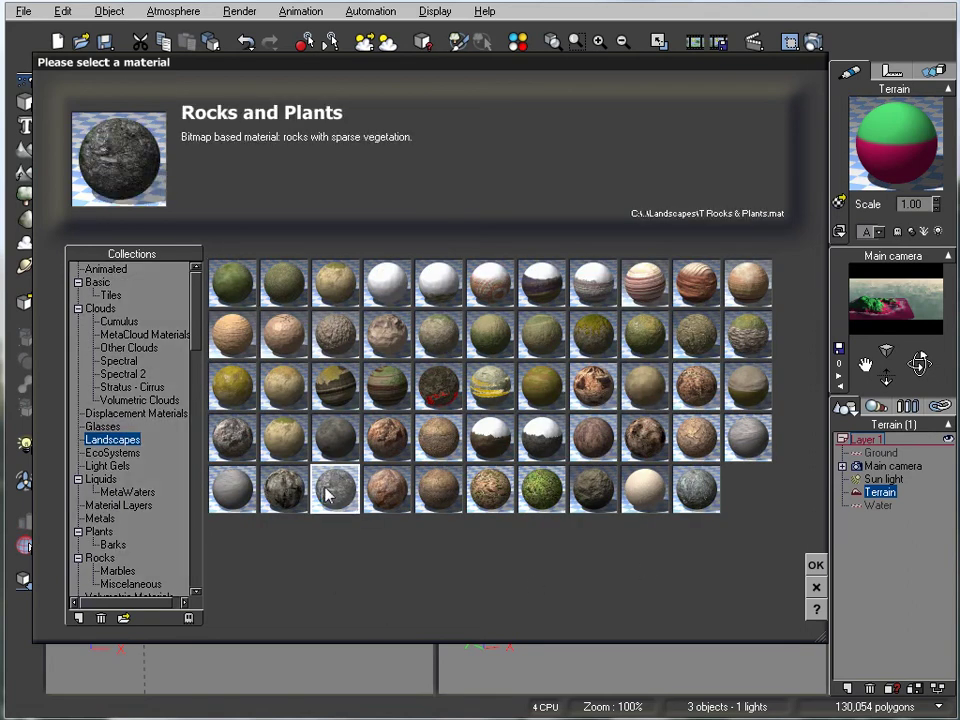
left_click(816, 565)
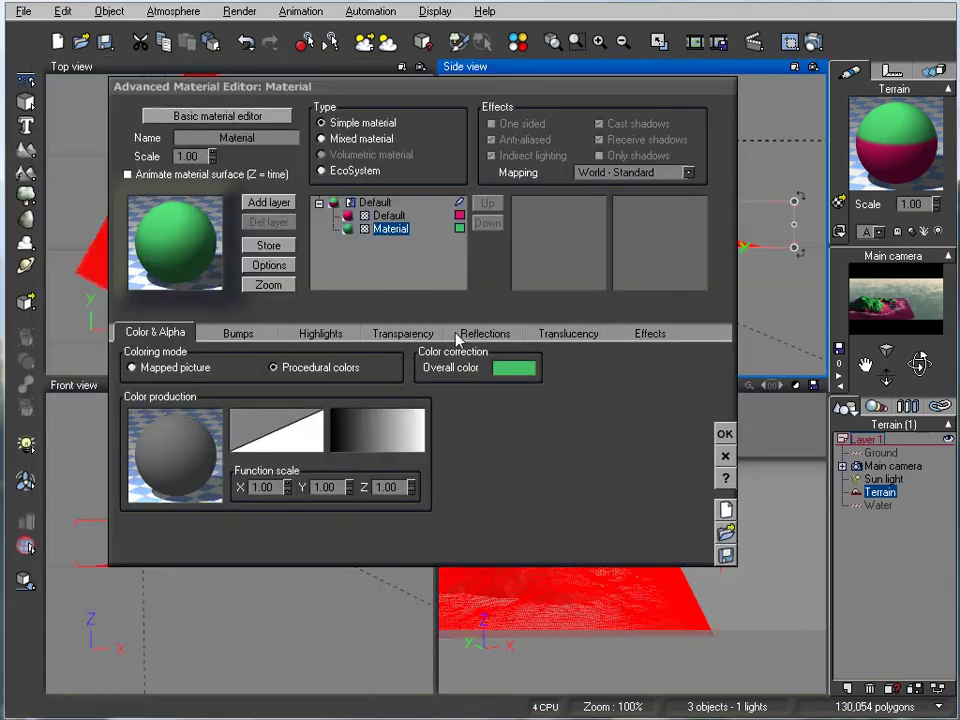
Replace the mix's first material with Soft Dunes from the Landscapes collection and render the scene to check it.
left_click(350, 215)
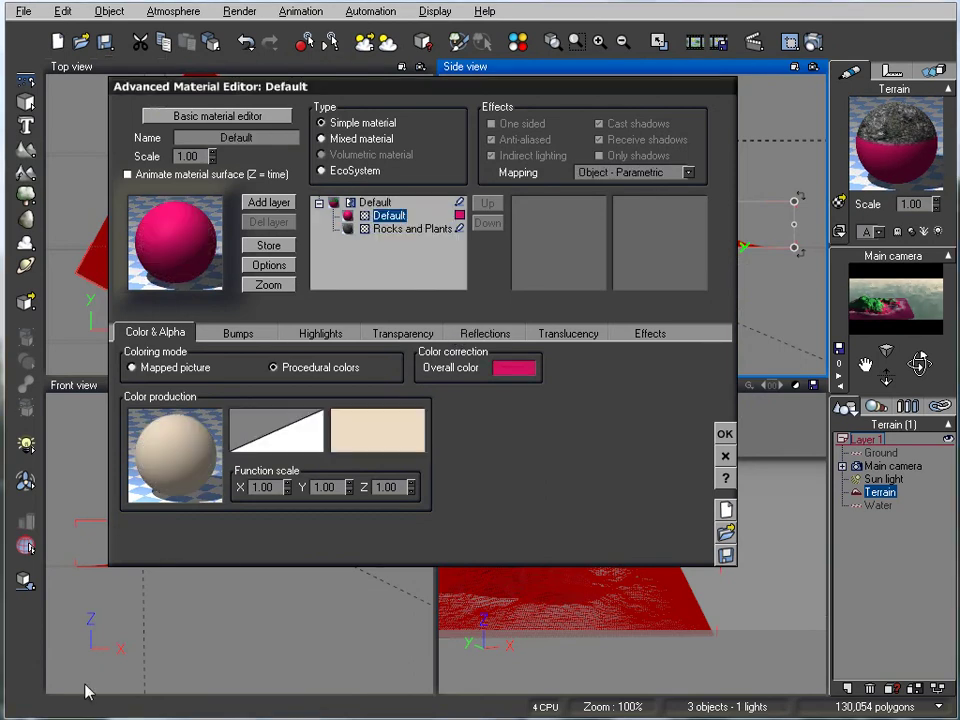
left_click(197, 269)
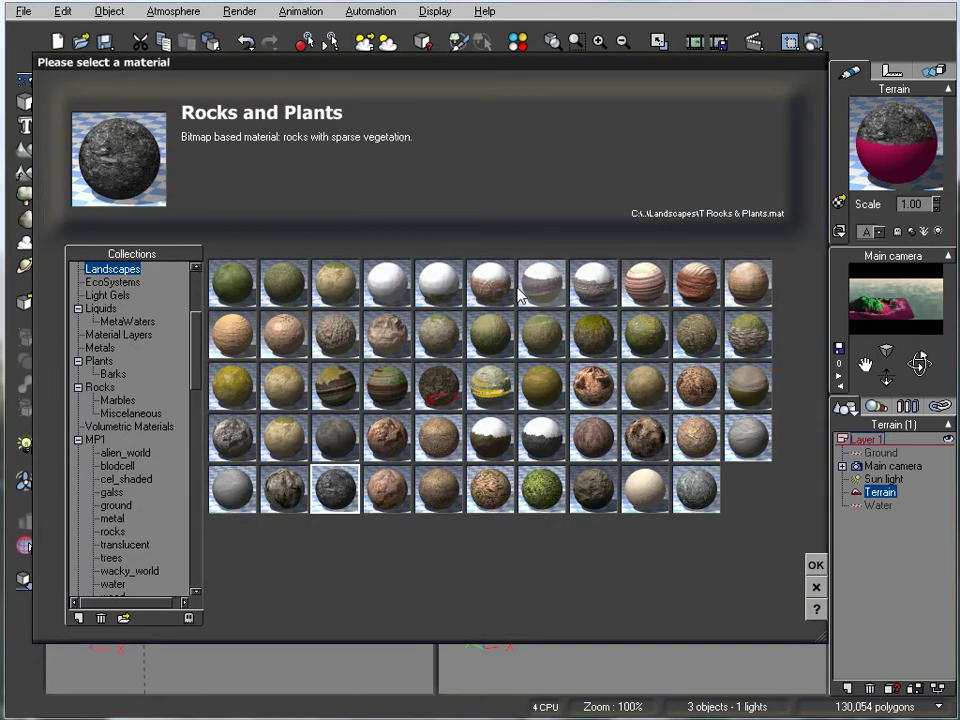
left_click(646, 492)
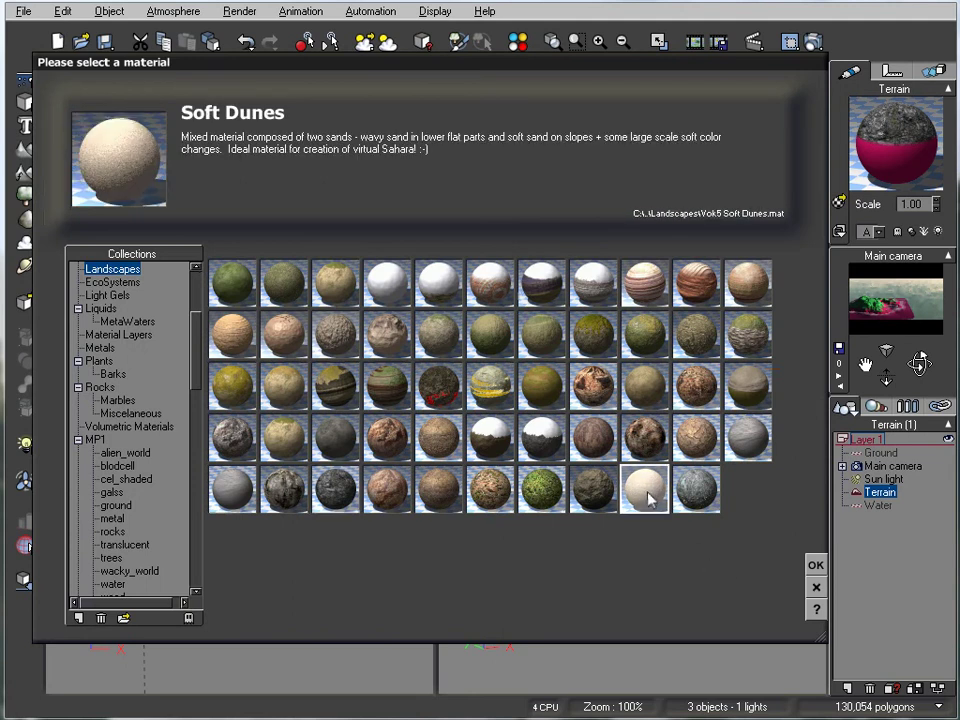
left_click(816, 562)
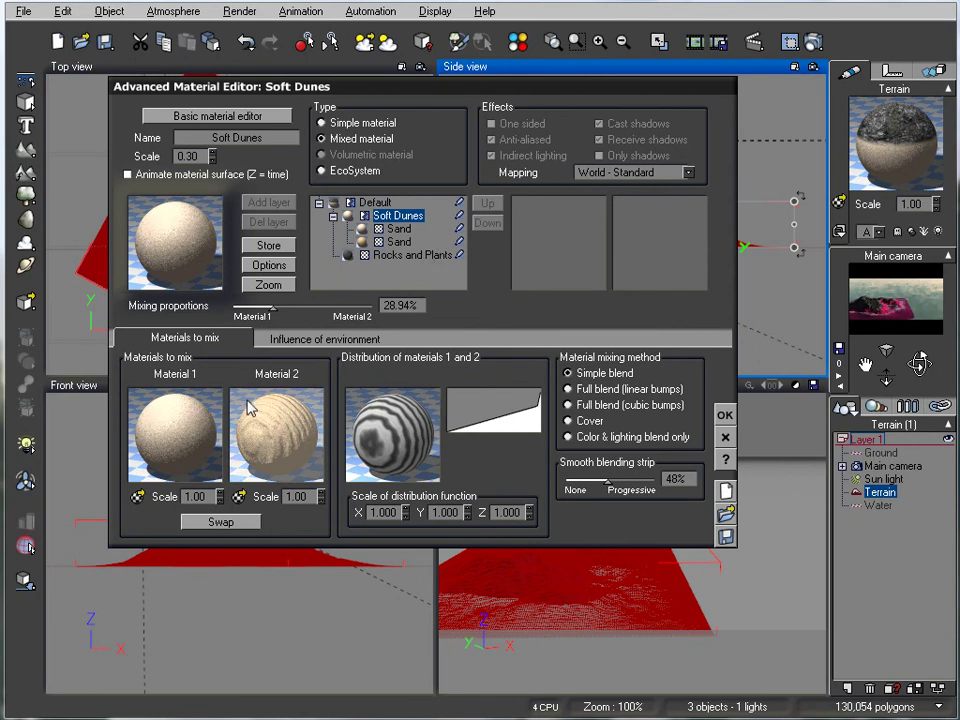
left_click(812, 40)
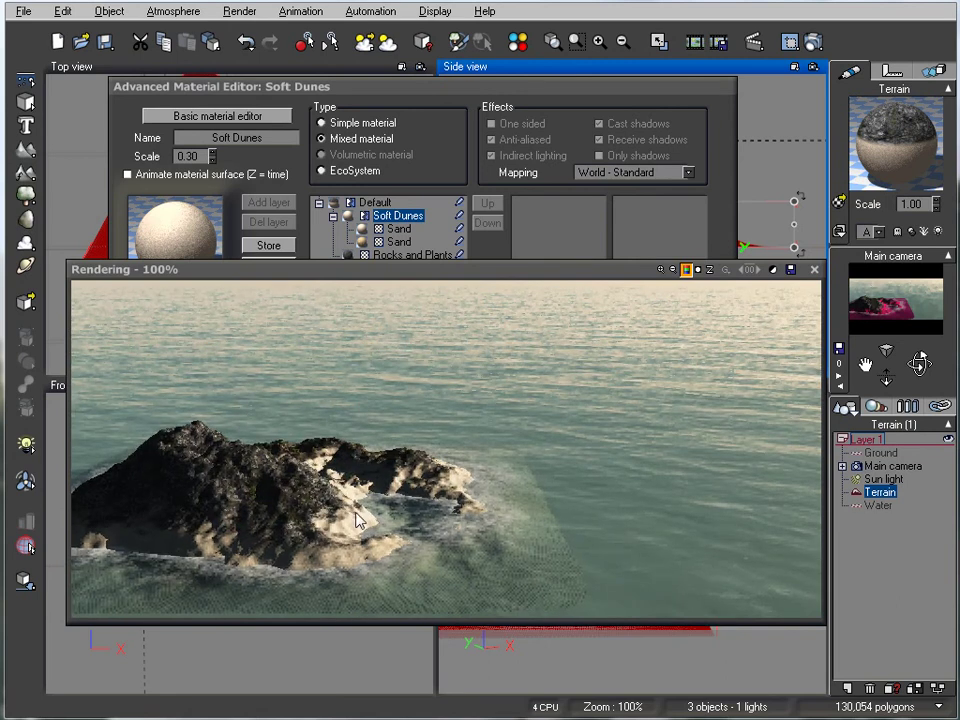
left_click(814, 269)
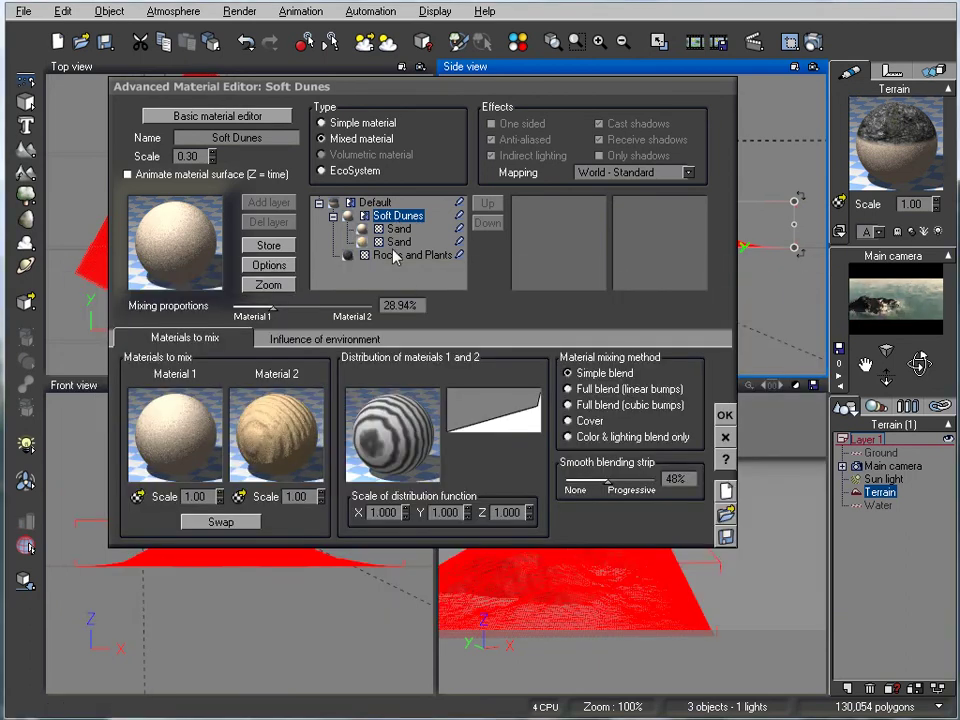
Change the type of the Rocks and Plants material to EcoSystem.
left_click(428, 256)
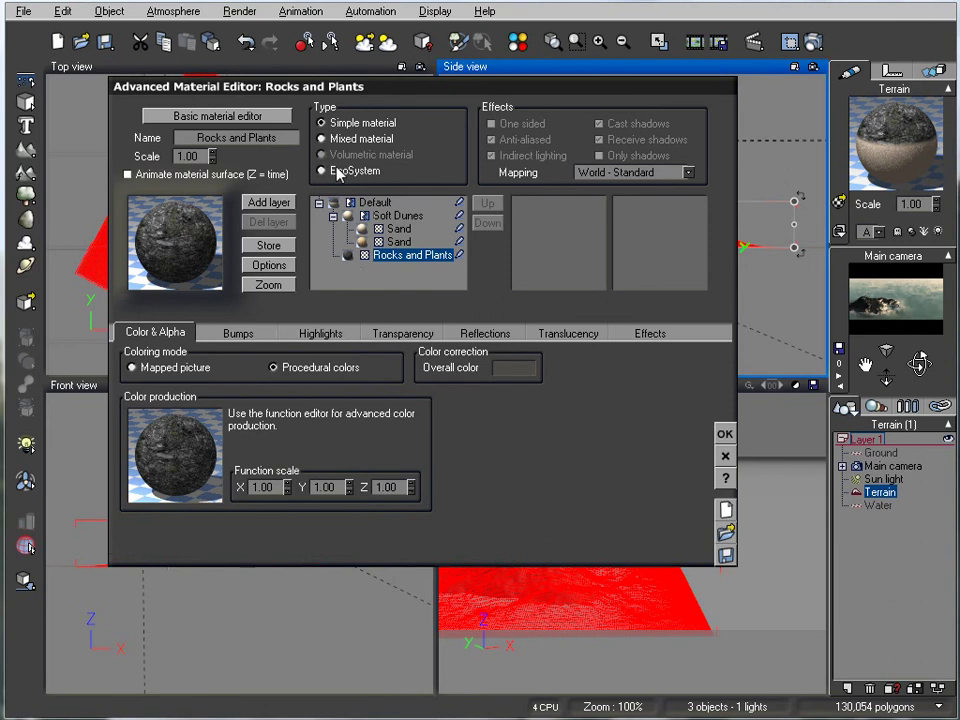
left_click(338, 171)
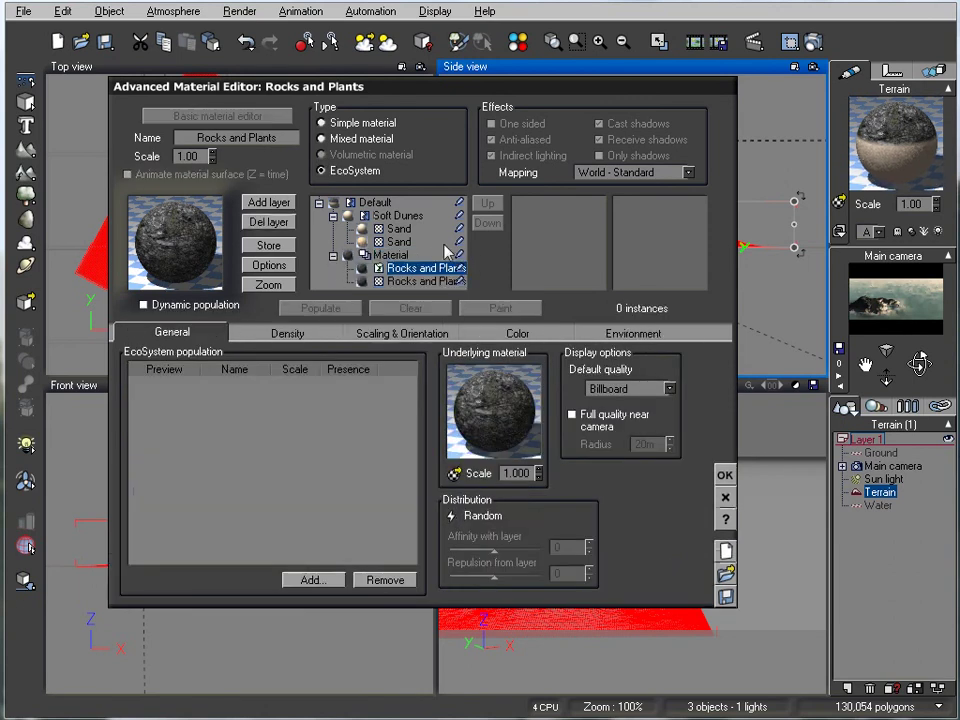
Try restricting the EcoSystem's altitude range to start at 0.29, with fuzziness at its bottom limit.
left_click(648, 343)
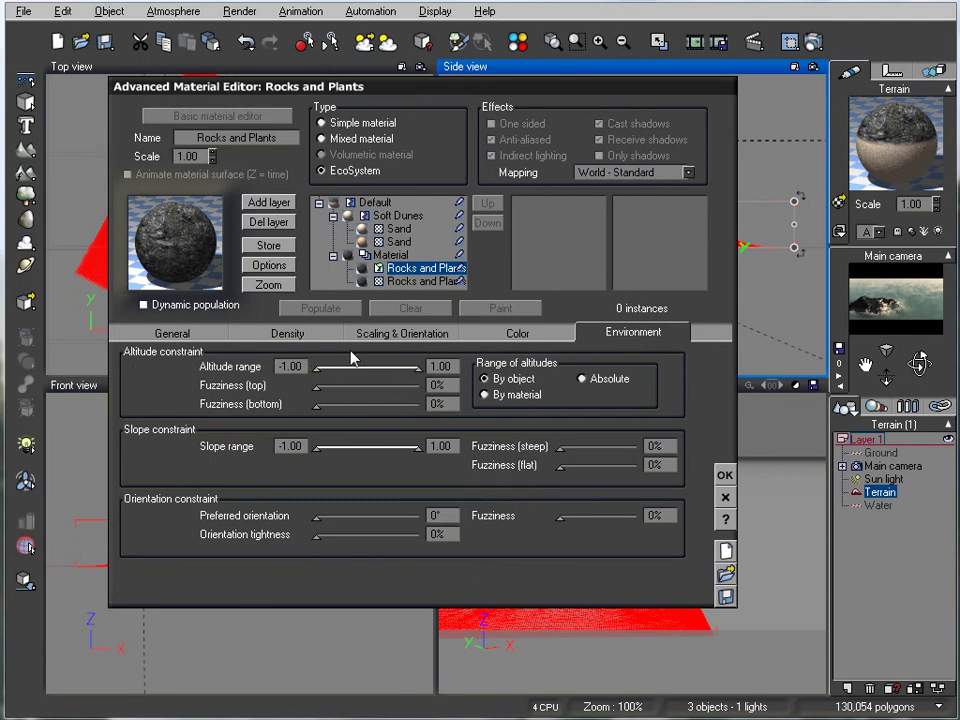
left_click_drag(316, 367, 389, 371)
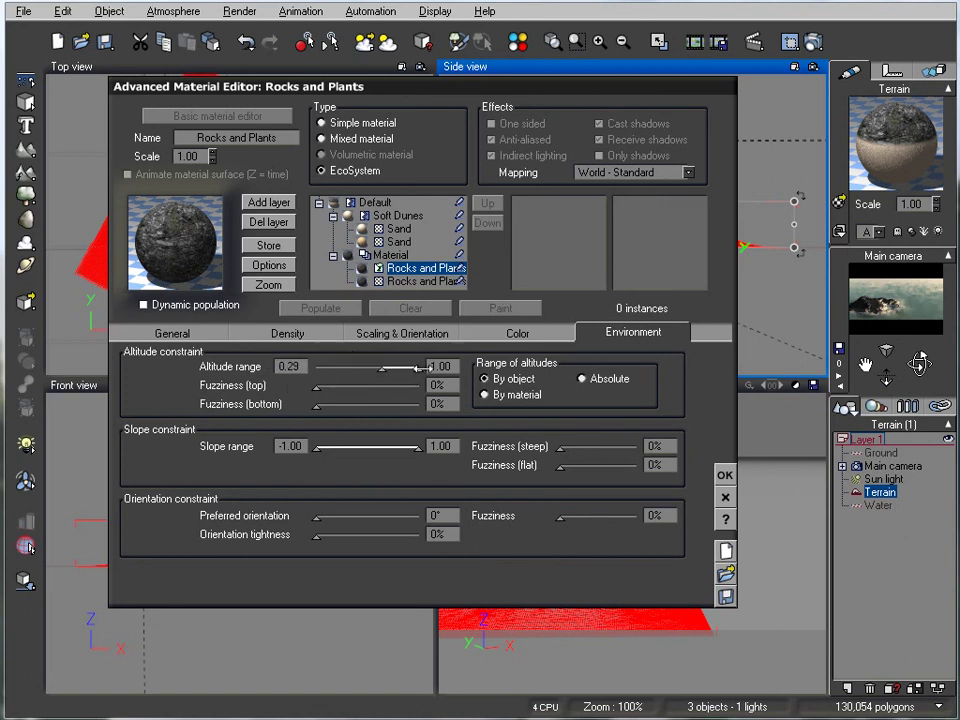
left_click_drag(320, 401, 390, 394)
left_click_drag(383, 367, 338, 368)
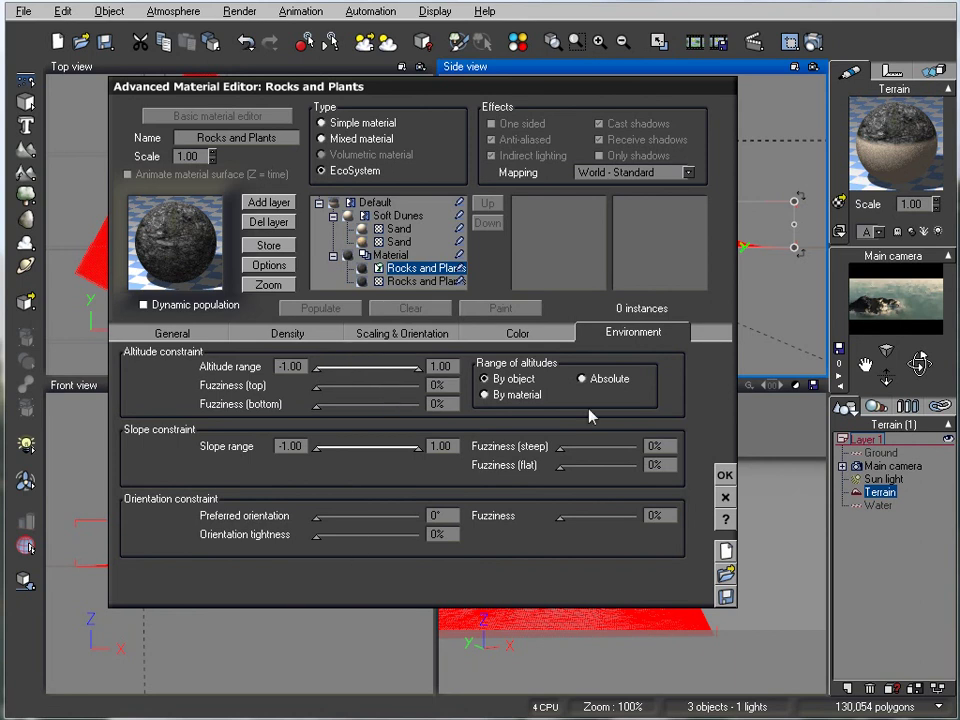
Add the Dry Weeds plant from the Grasses - Plants collection to the EcoSystem population.
left_click(192, 335)
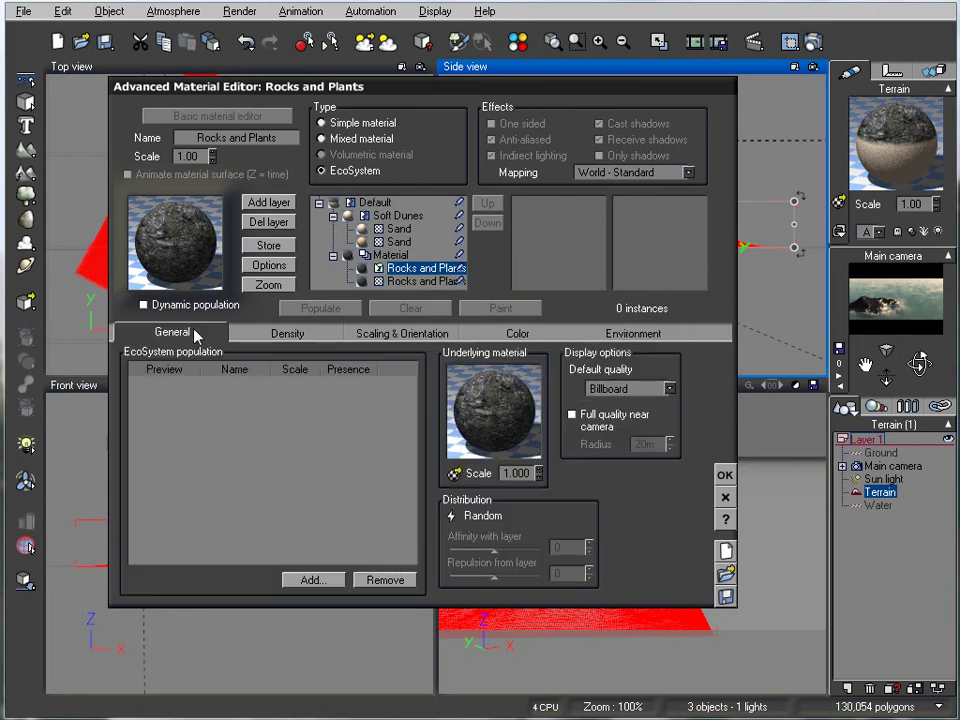
left_click(318, 581)
left_click(381, 608)
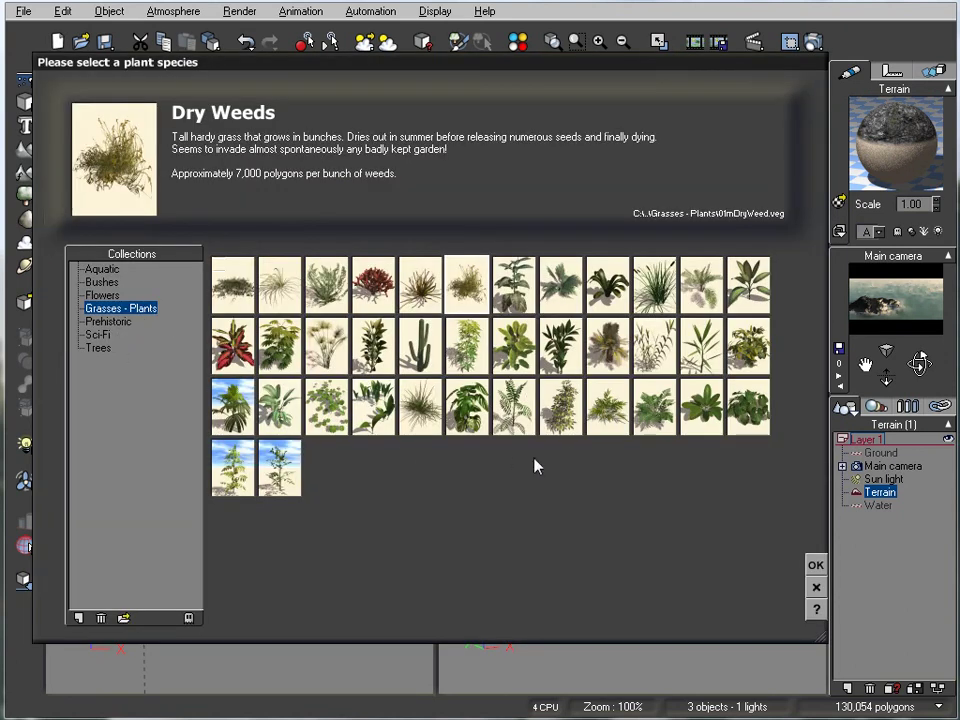
left_click(420, 405)
left_click(467, 283)
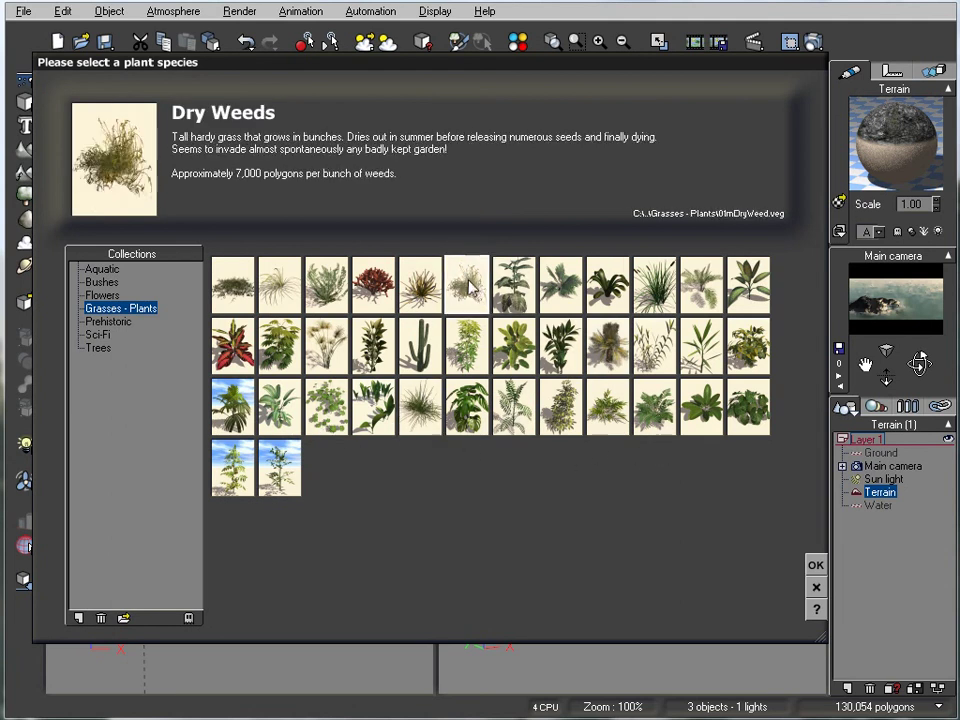
left_click(814, 565)
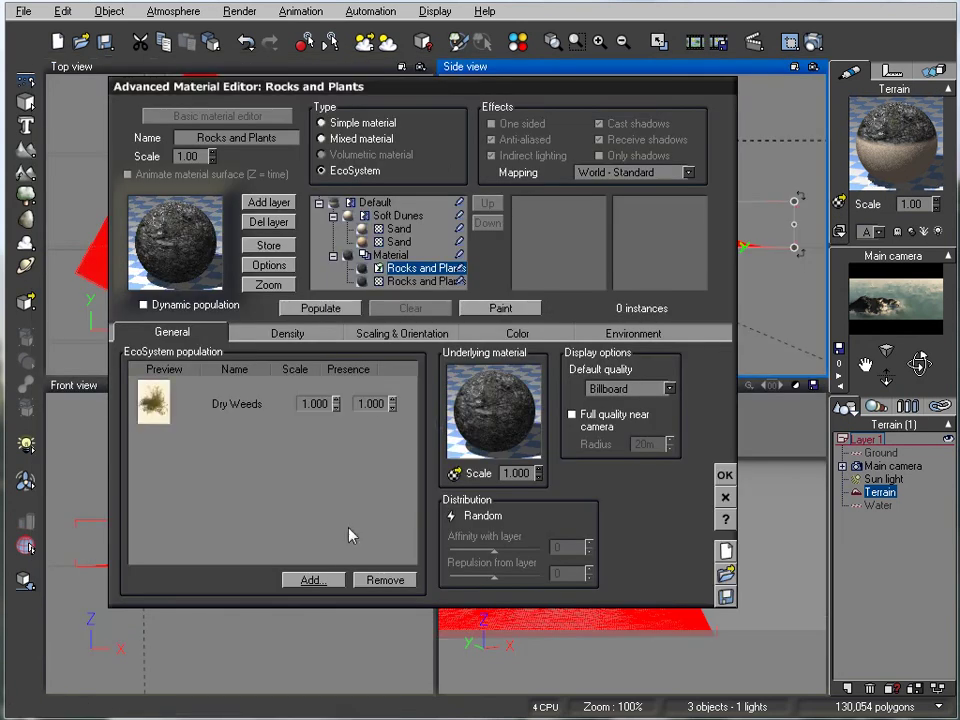
Add the Coconut Tree from the Trees collection to the EcoSystem population and populate the terrain.
left_click(310, 580)
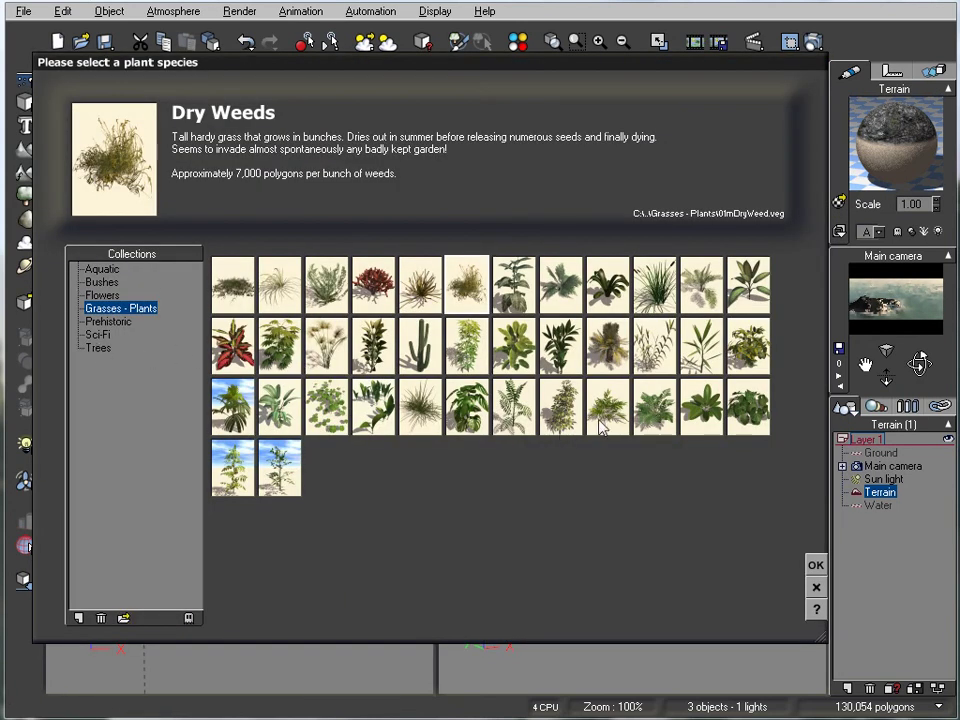
left_click(98, 347)
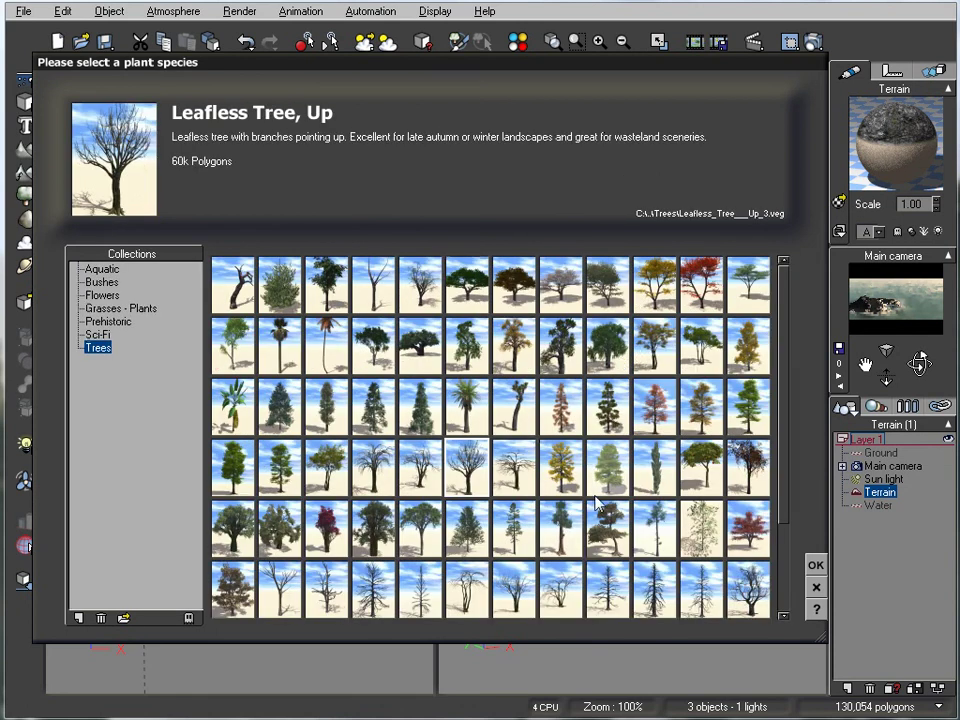
left_click(338, 355)
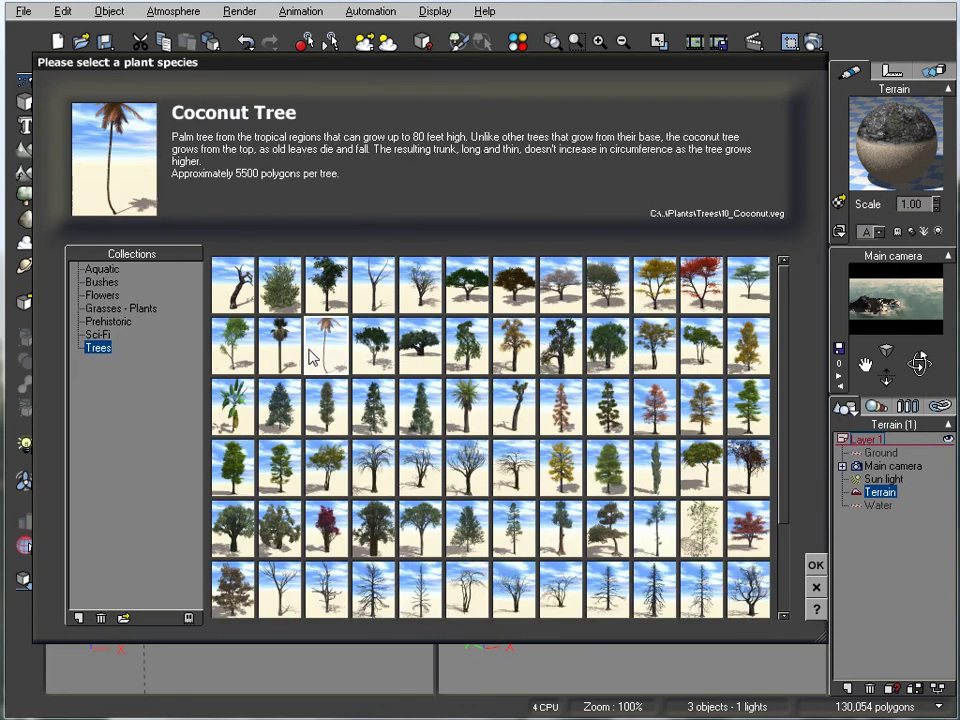
left_click(815, 565)
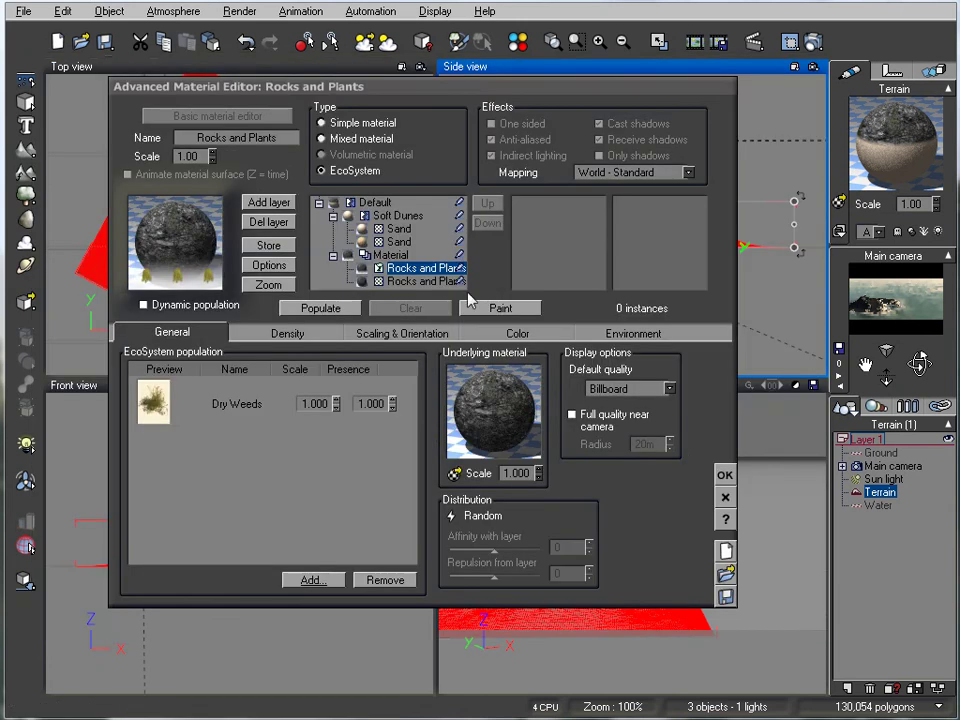
left_click(321, 308)
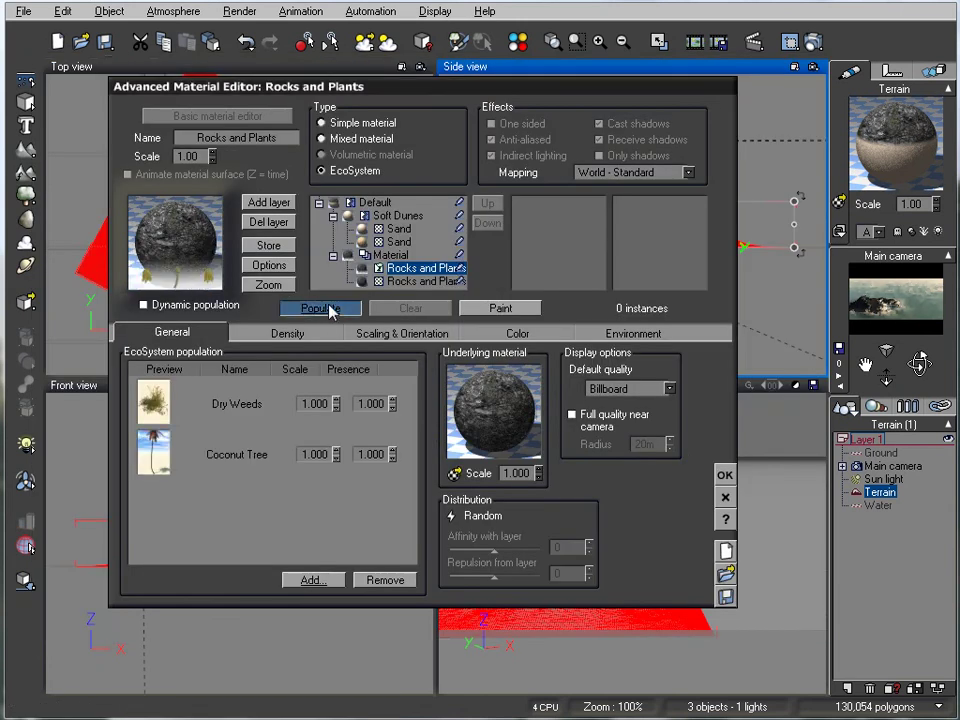
left_click_drag(529, 89, 476, 153)
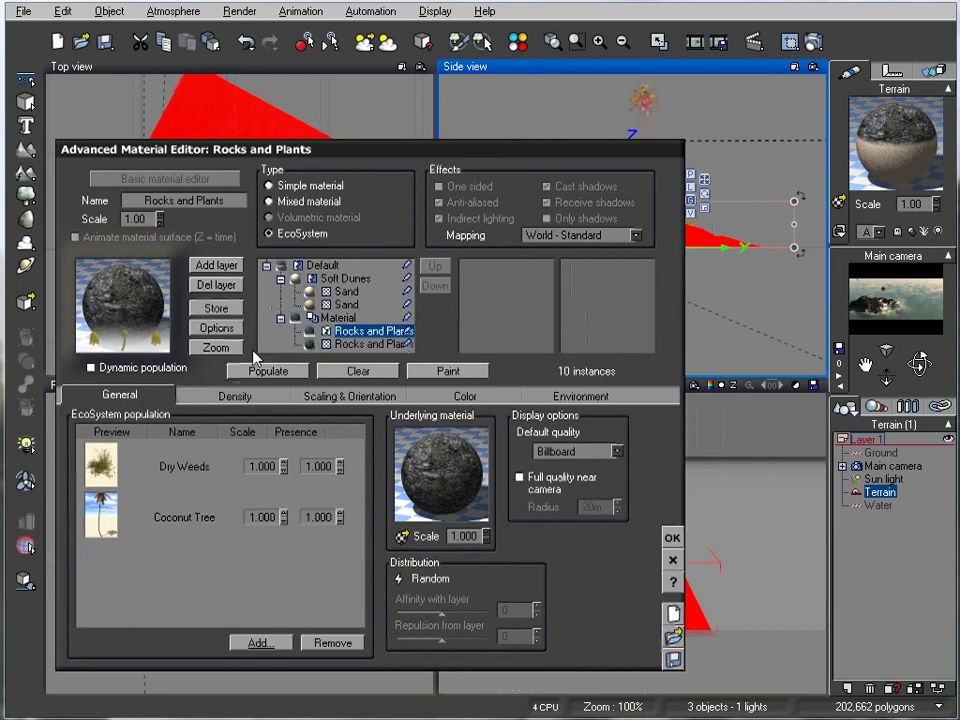
Raise the EcoSystem's density and set its overall scaling to 0.225.
left_click(237, 396)
left_click_drag(183, 431, 226, 436)
left_click(348, 398)
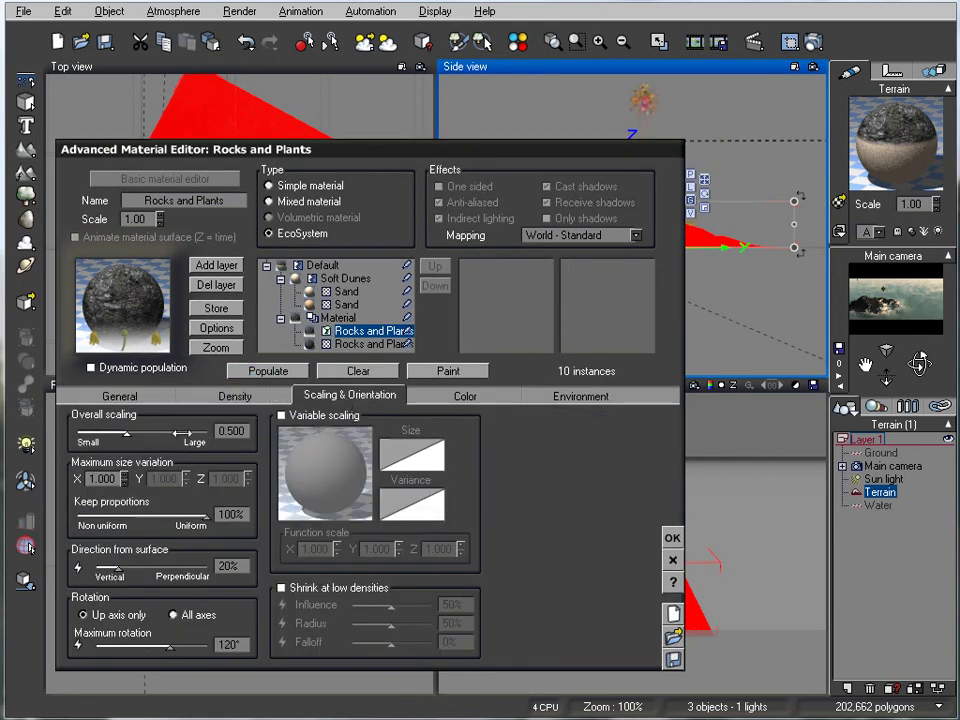
Repopulate the terrain with the new density and scaling, and render the scene to check the vegetation.
left_click(252, 371)
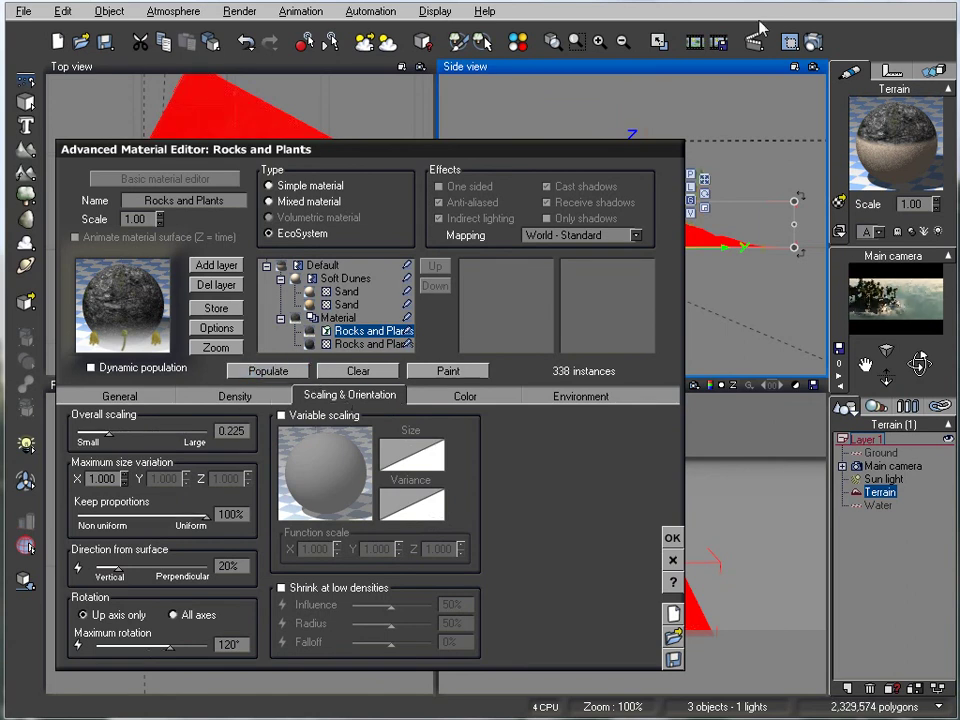
left_click(817, 43)
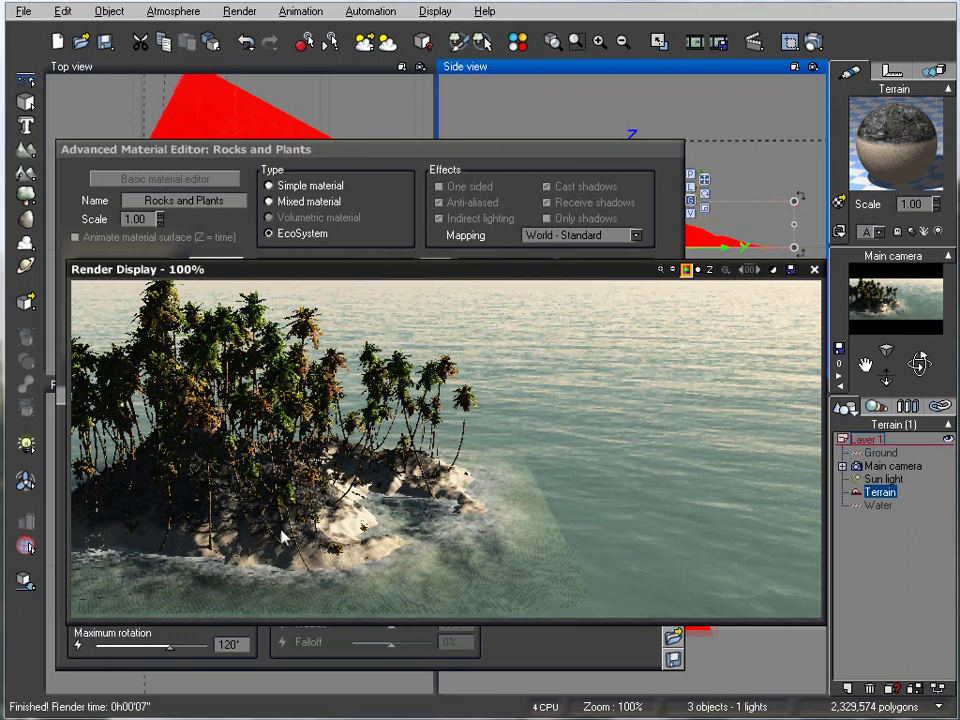
left_click(815, 270)
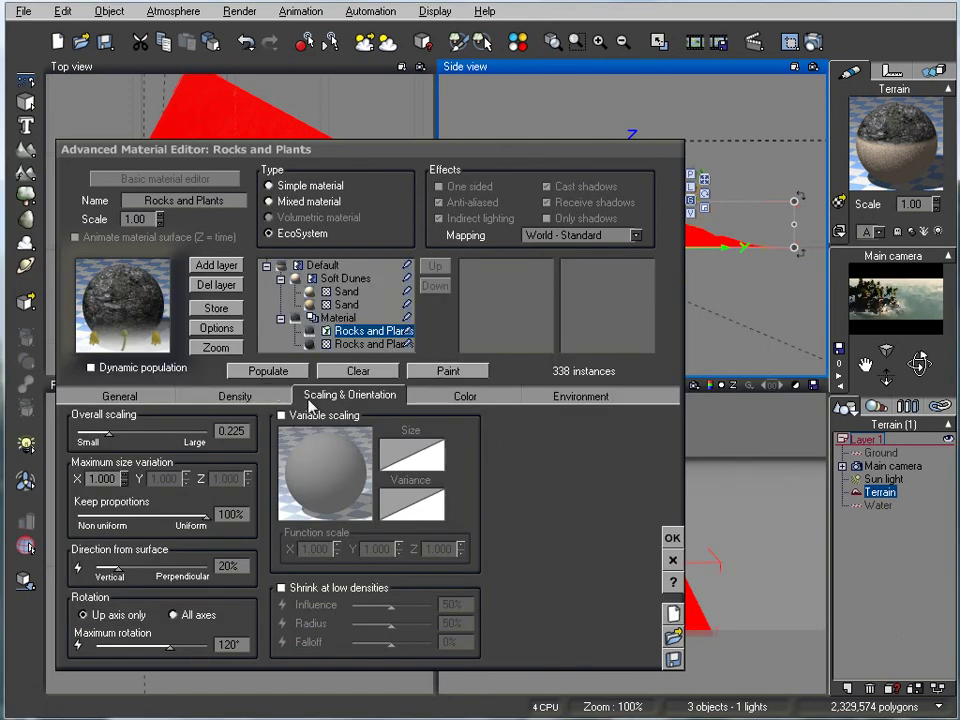